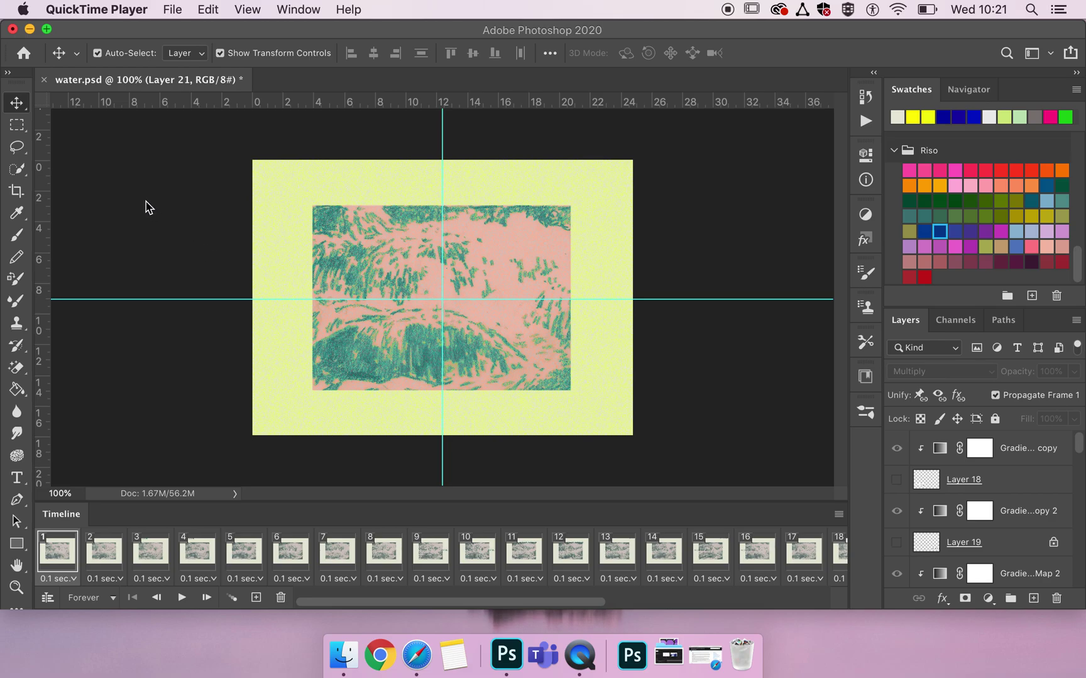
# - Play the 30-frame water animation, then stop it and rewind to frame 1
pyautogui.click(169, 383)
pyautogui.press('space')
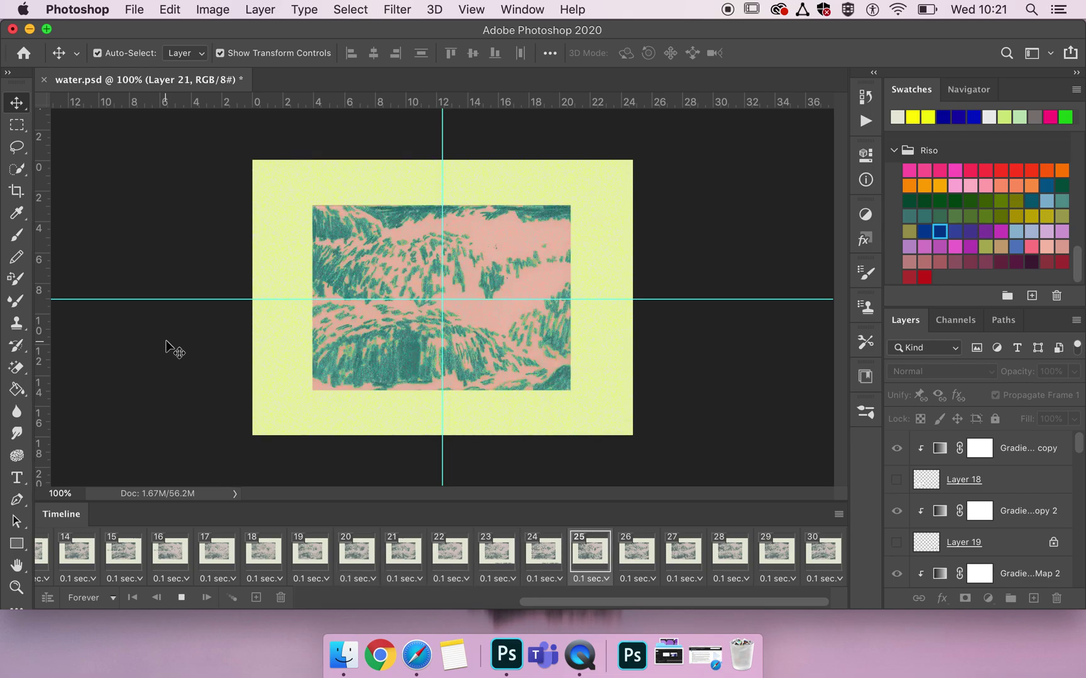
pyautogui.press('space')
pyautogui.click(37, 565)
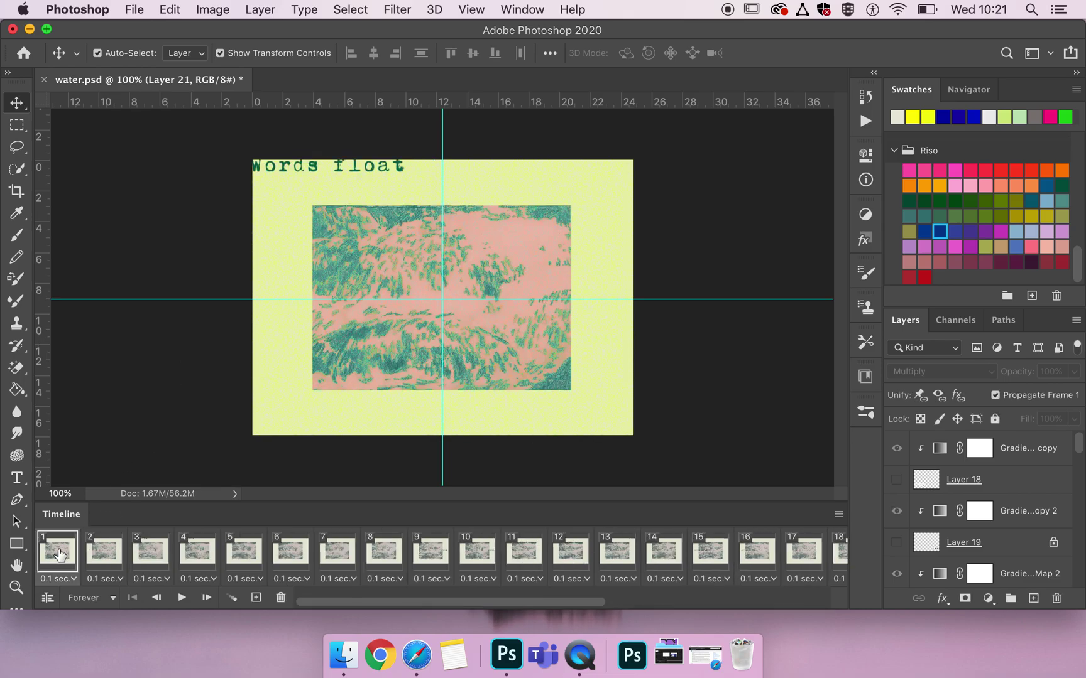
pyautogui.click(138, 8)
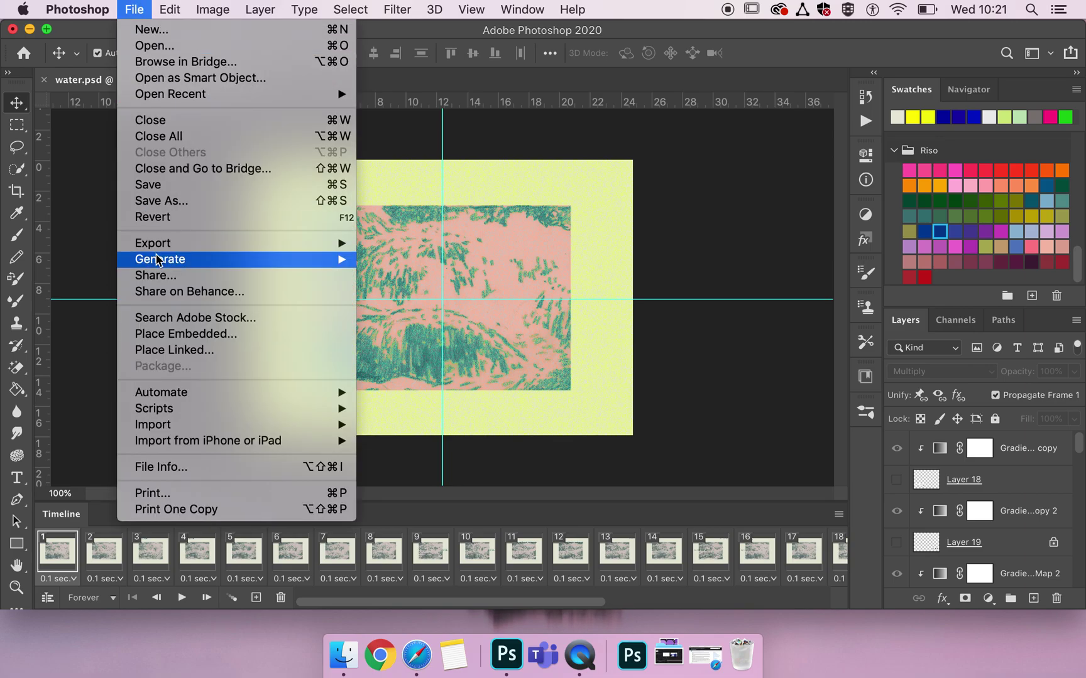
# - Open File > Export > Save for Web (Legacy) for the water animation
pyautogui.moveTo(157, 245)
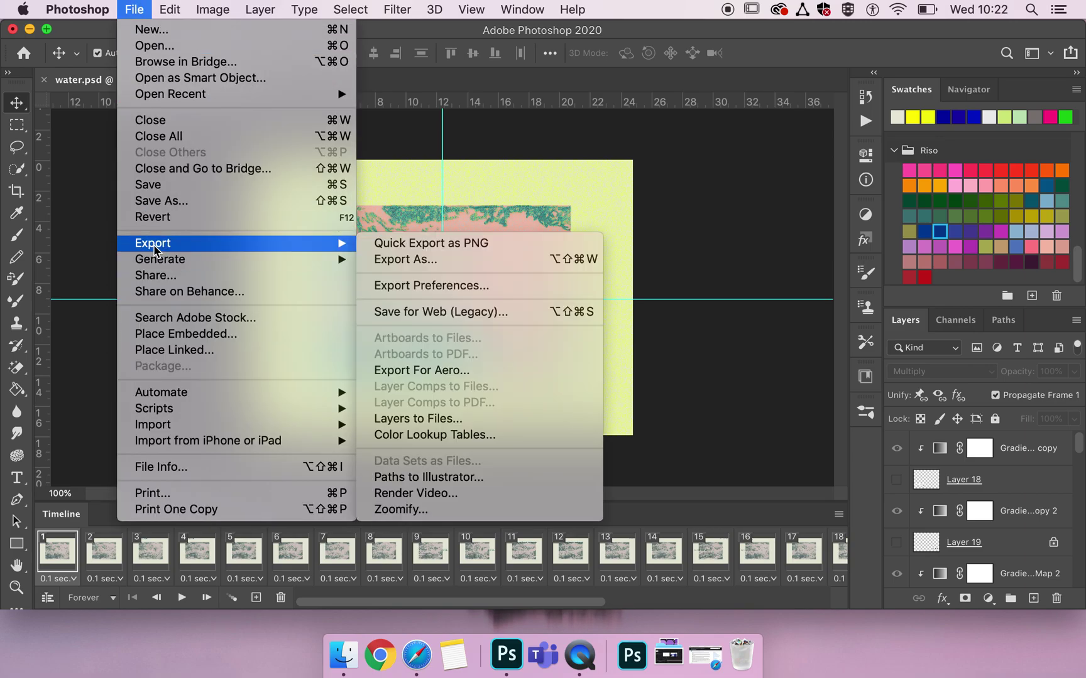
pyautogui.click(431, 312)
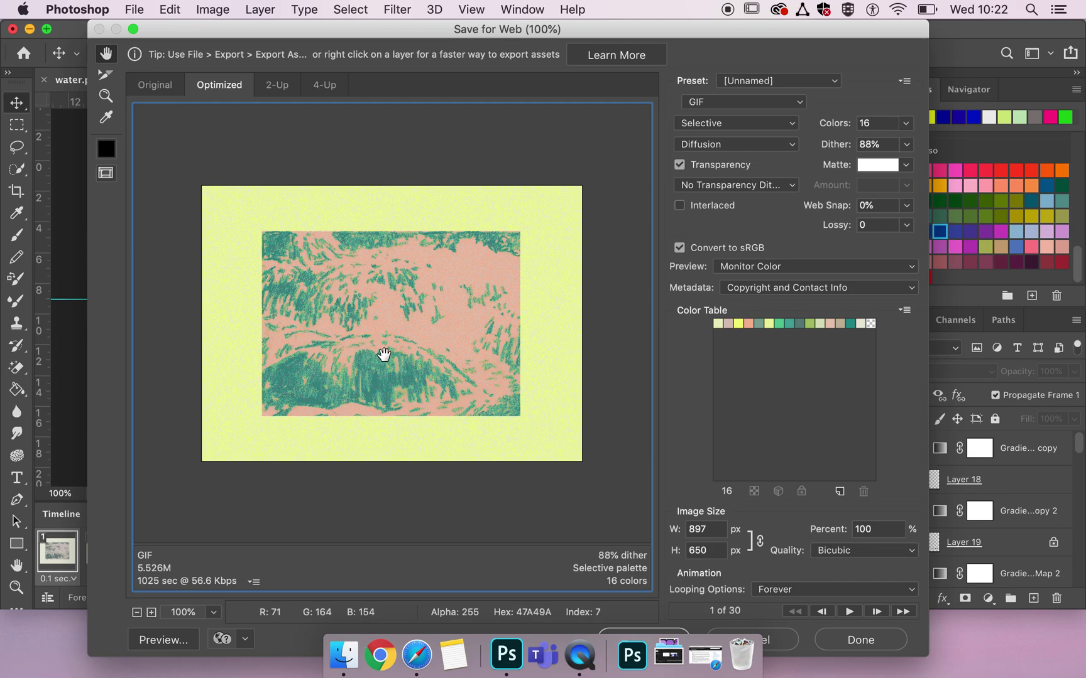
# - Play and stop the GIF animation preview, then rewind to the first frame
pyautogui.click(849, 611)
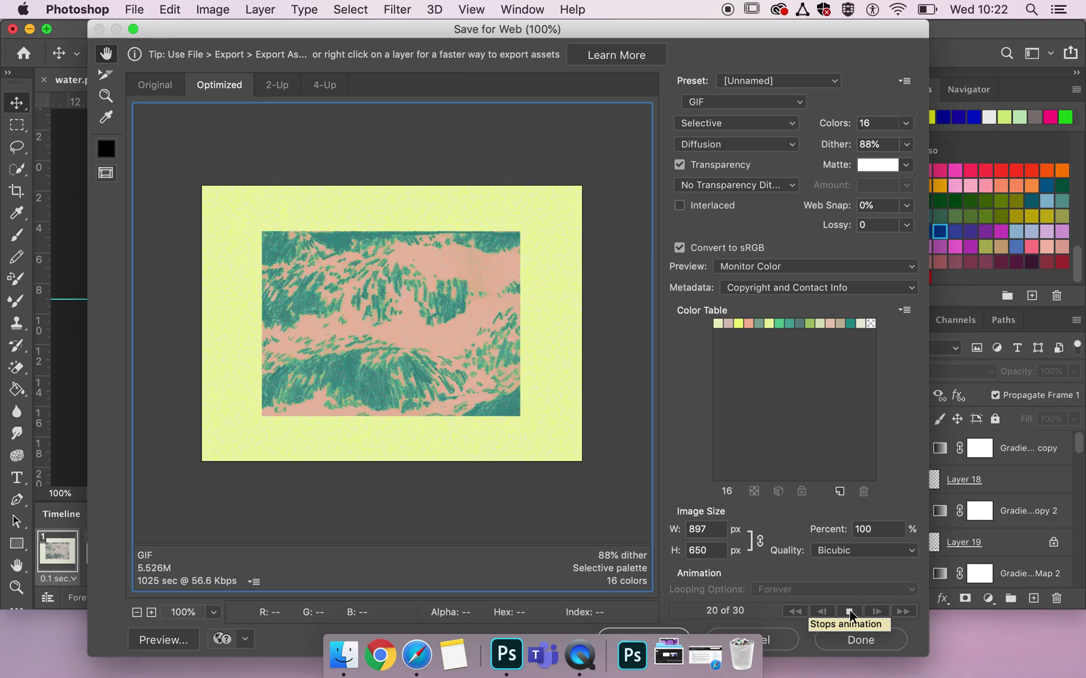
pyautogui.click(849, 610)
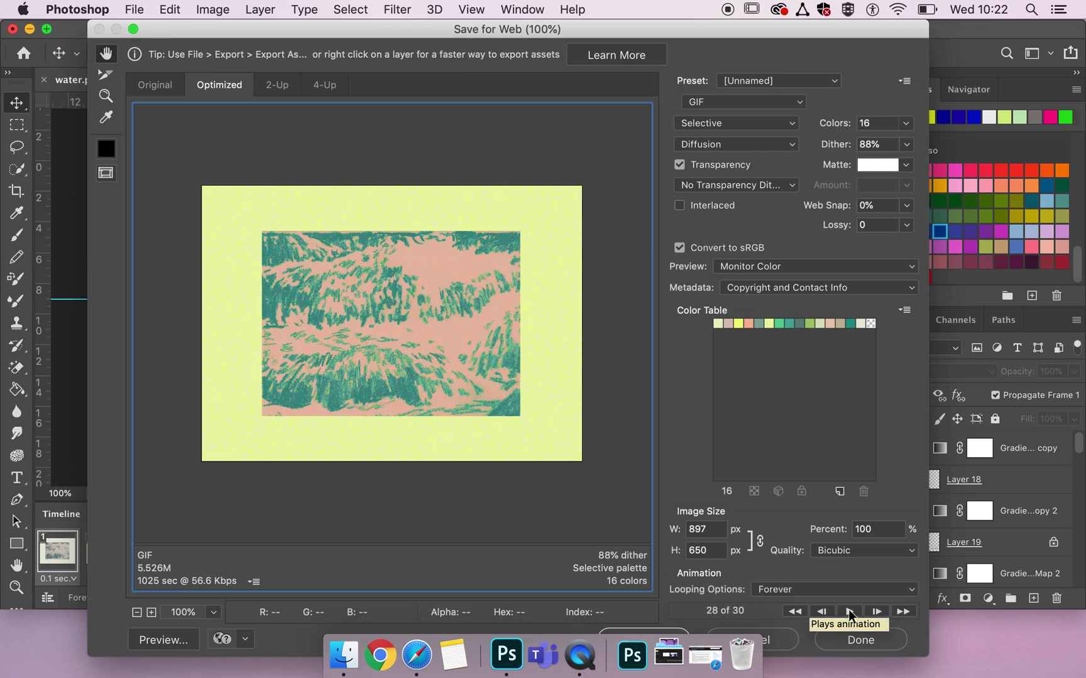
pyautogui.click(795, 612)
# - Compare the Original, 2-Up and Optimized views of the 16-colour GIF
pyautogui.click(152, 84)
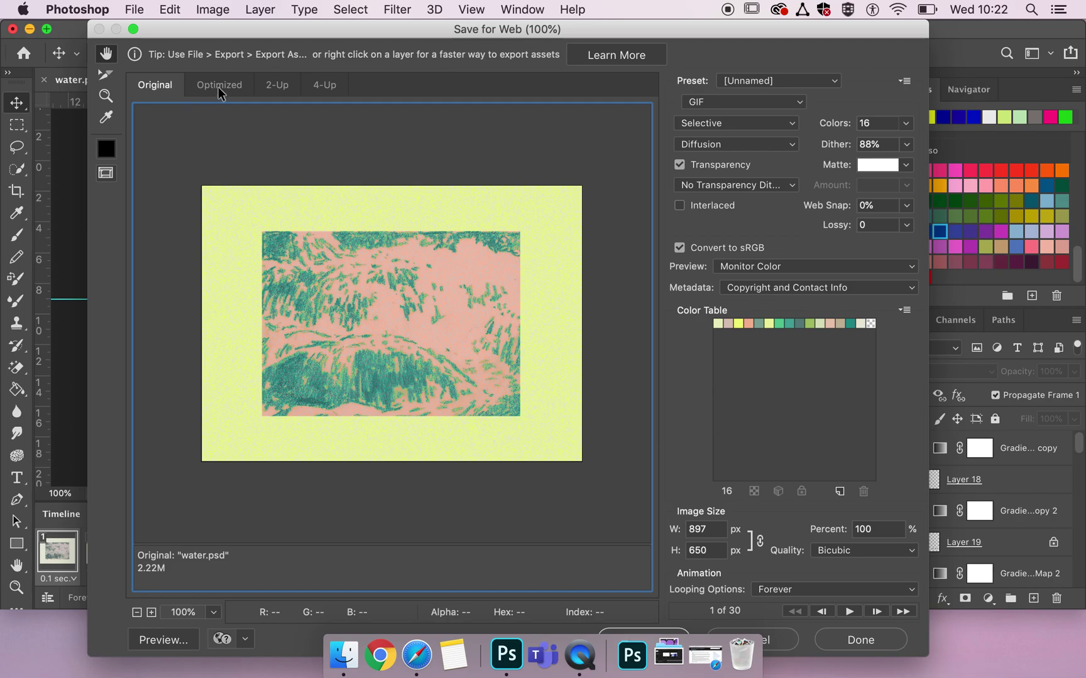
pyautogui.click(283, 88)
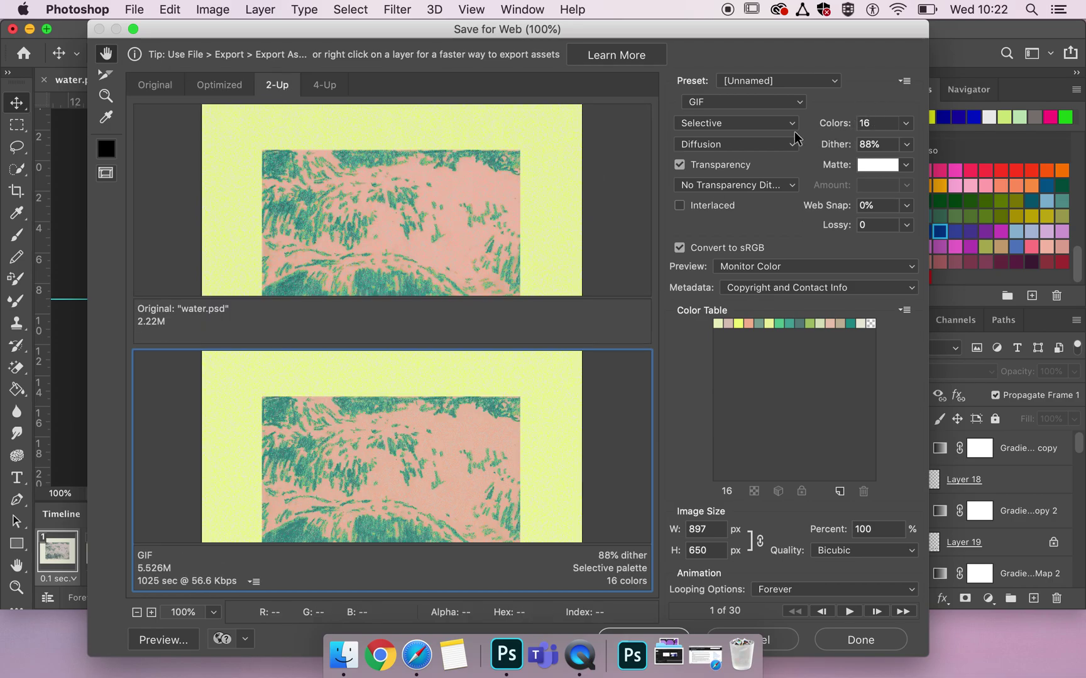
pyautogui.click(218, 88)
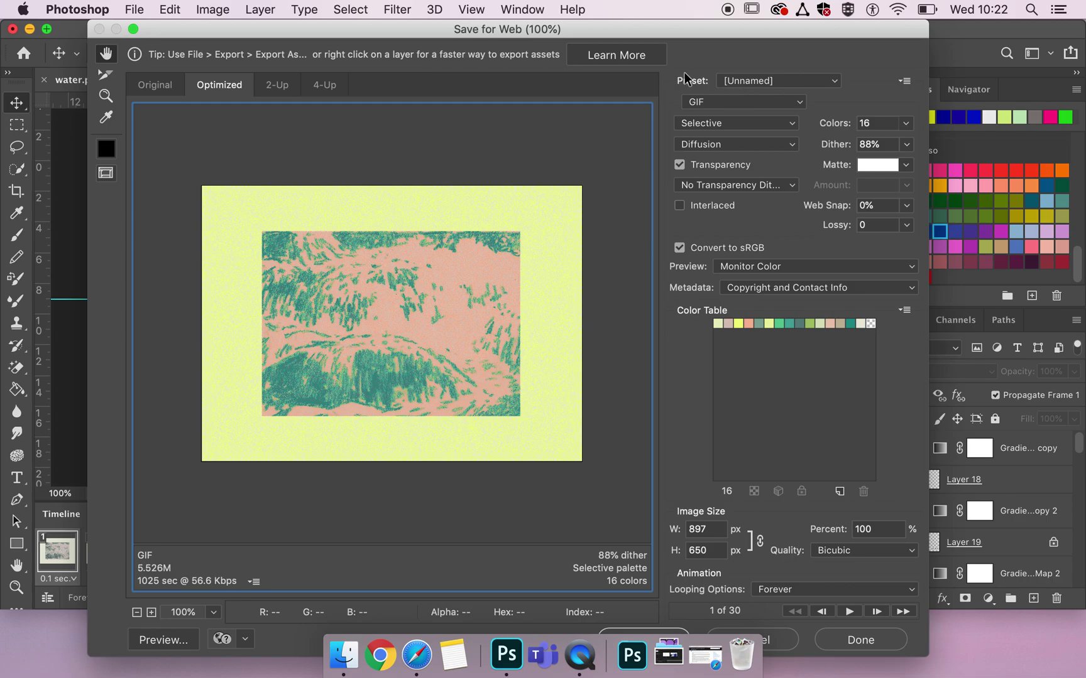
pyautogui.click(756, 80)
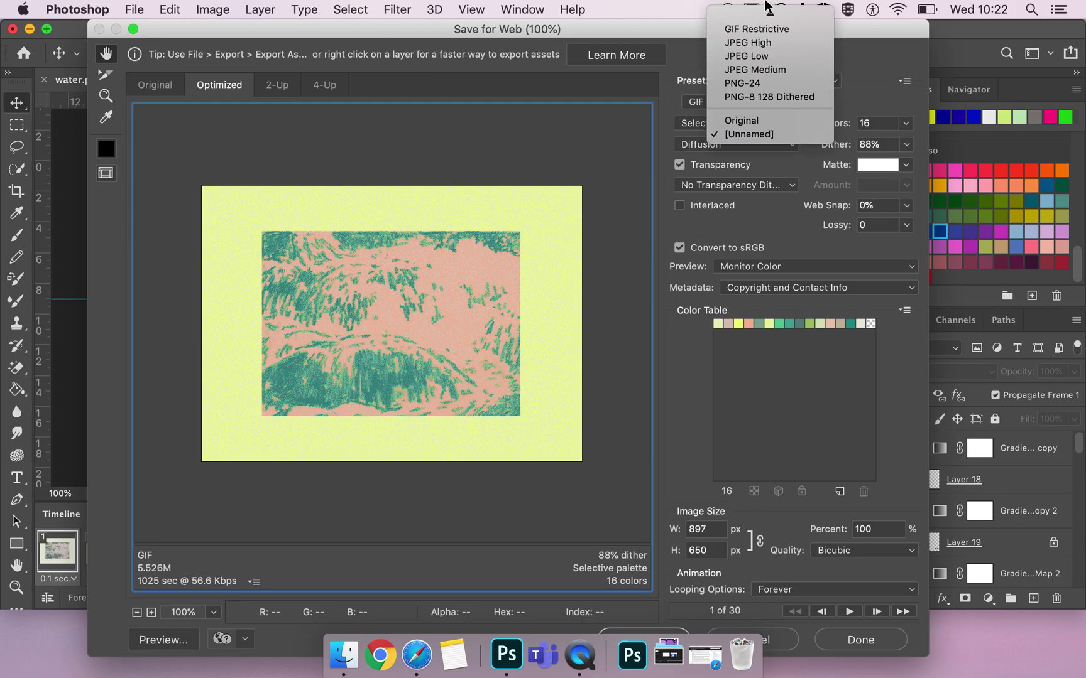
# - Try the GIF 128 No Dither preset, then switch to GIF 32 Dithered
pyautogui.moveTo(766, 5)
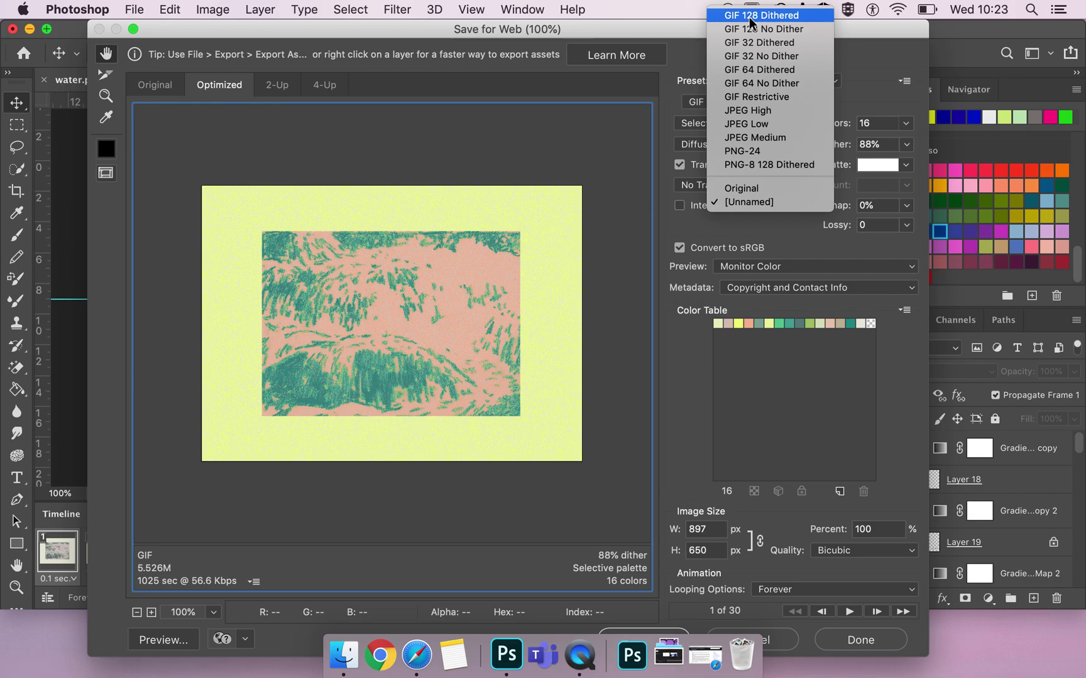
pyautogui.click(783, 29)
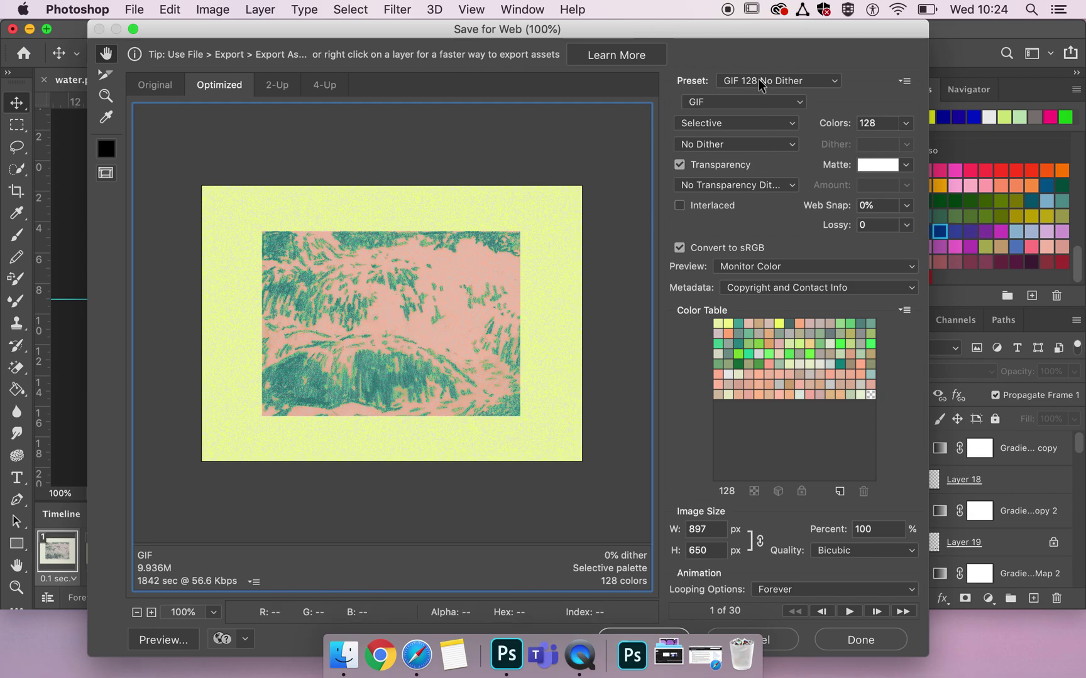
pyautogui.click(795, 81)
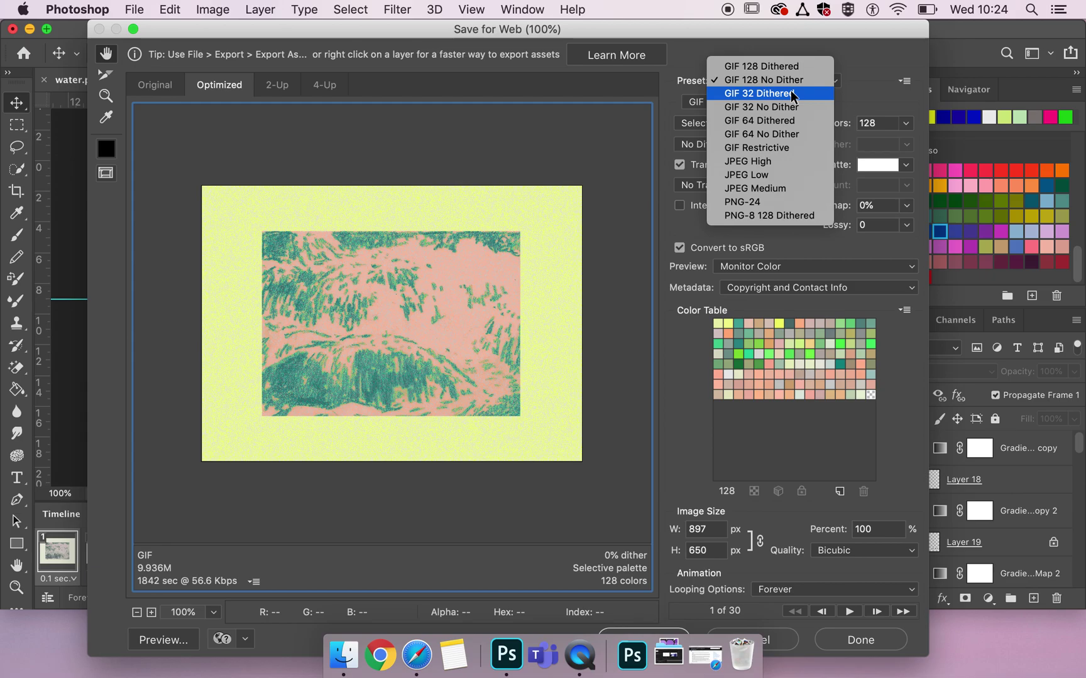
pyautogui.click(790, 93)
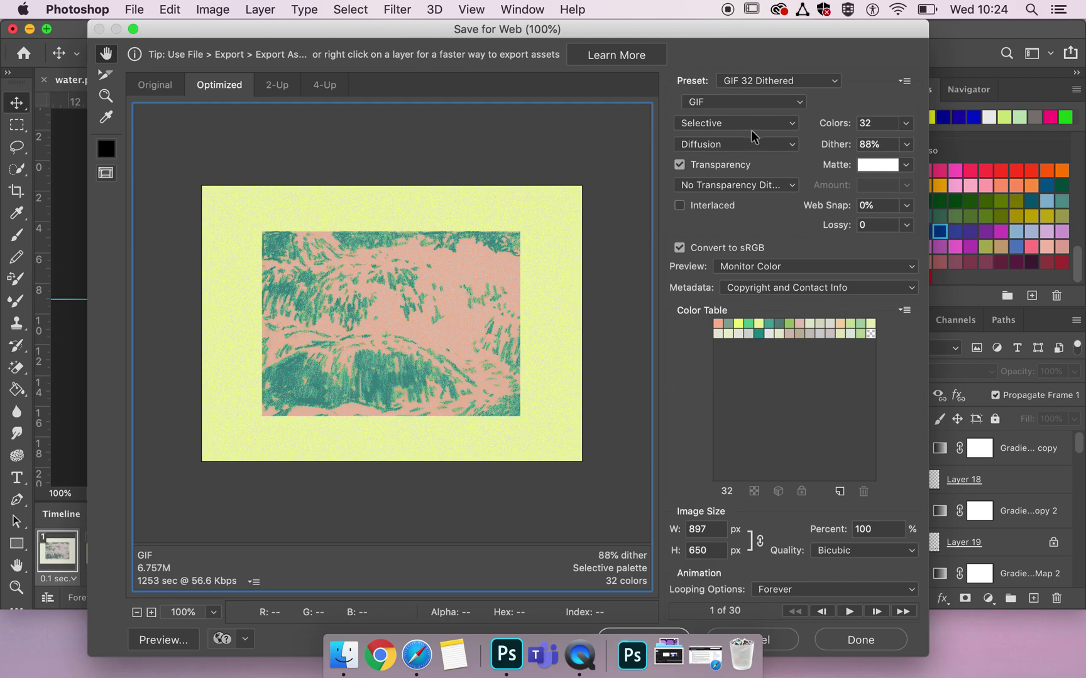
# - Play and stop the GIF 32 Dithered preview, then rewind to frame 1
pyautogui.click(848, 610)
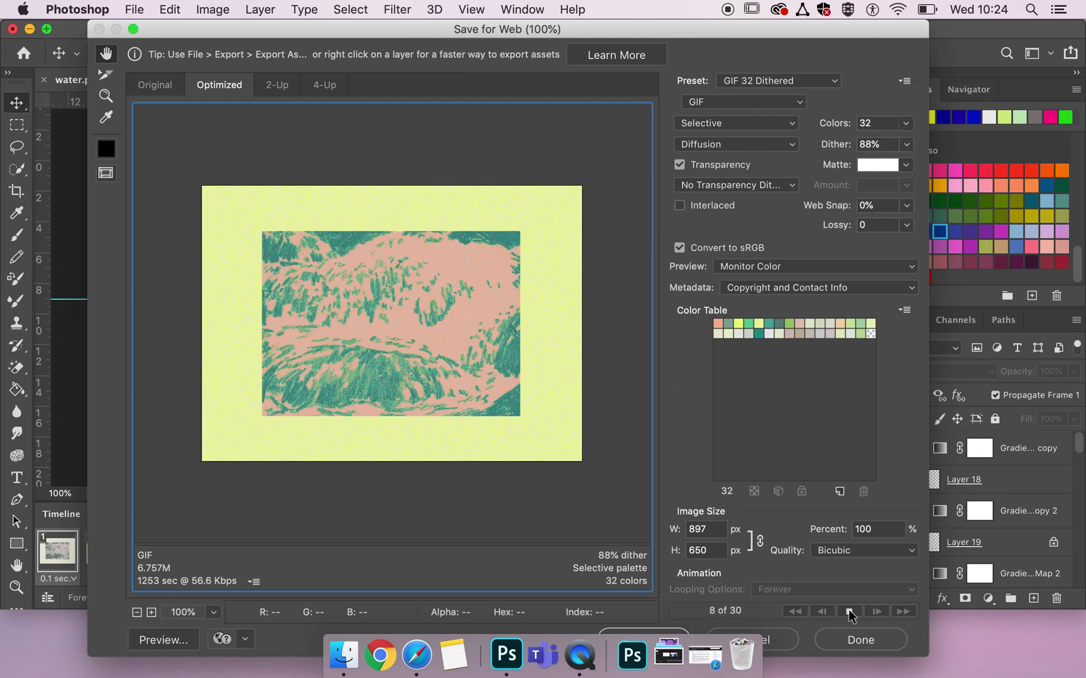
pyautogui.click(848, 610)
pyautogui.click(795, 610)
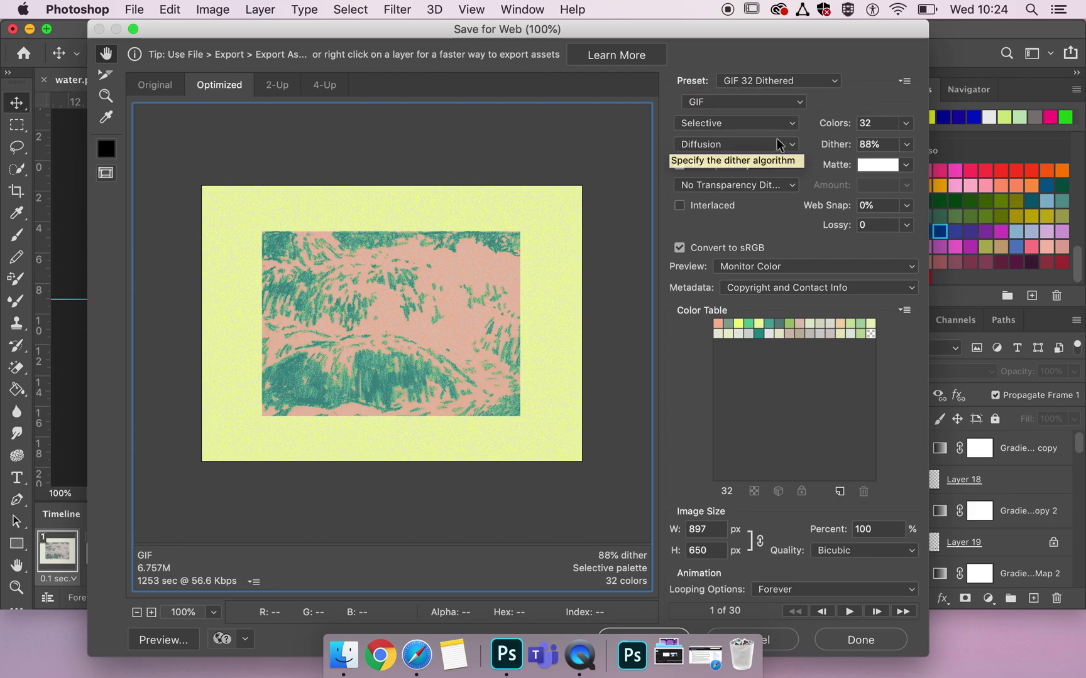
pyautogui.click(703, 104)
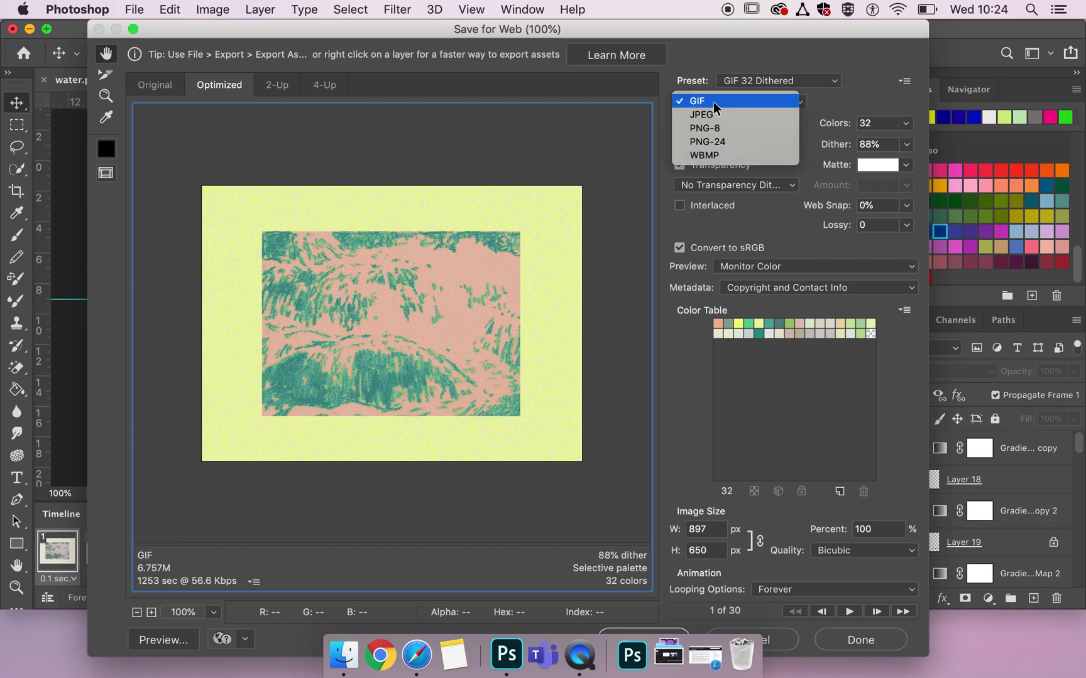
pyautogui.click(713, 102)
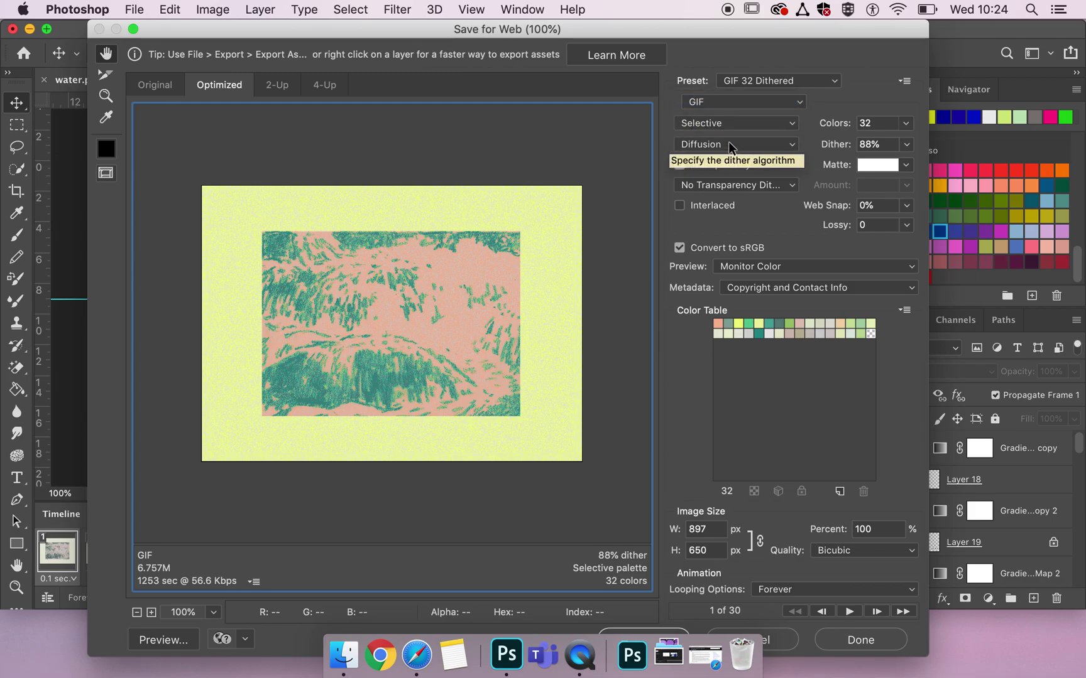
pyautogui.click(732, 123)
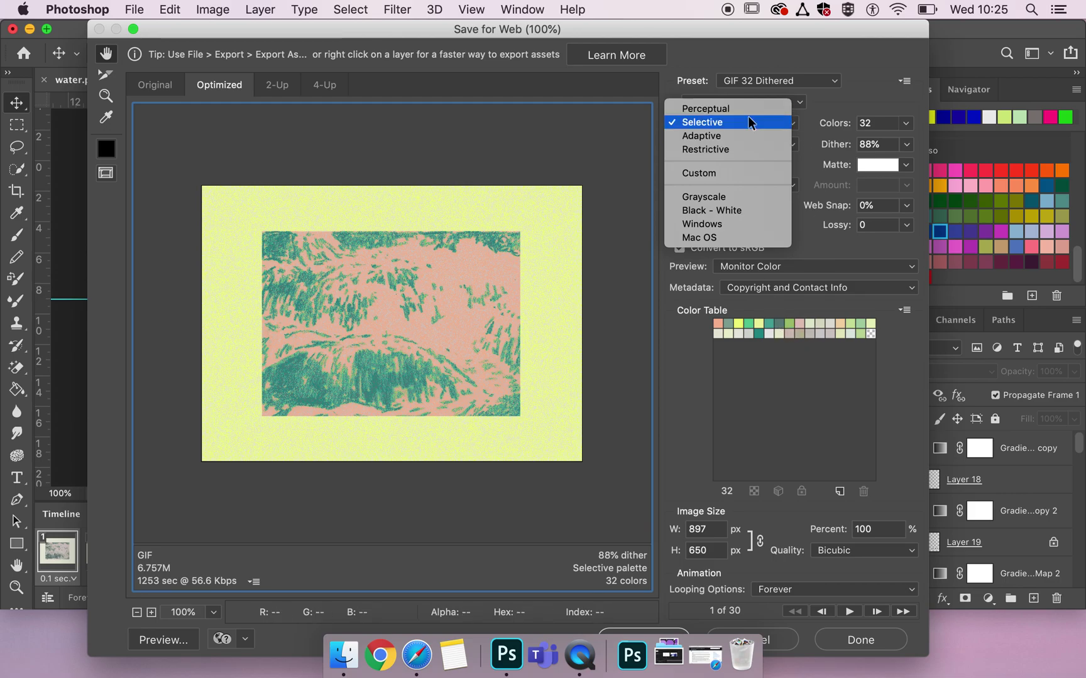
pyautogui.click(746, 123)
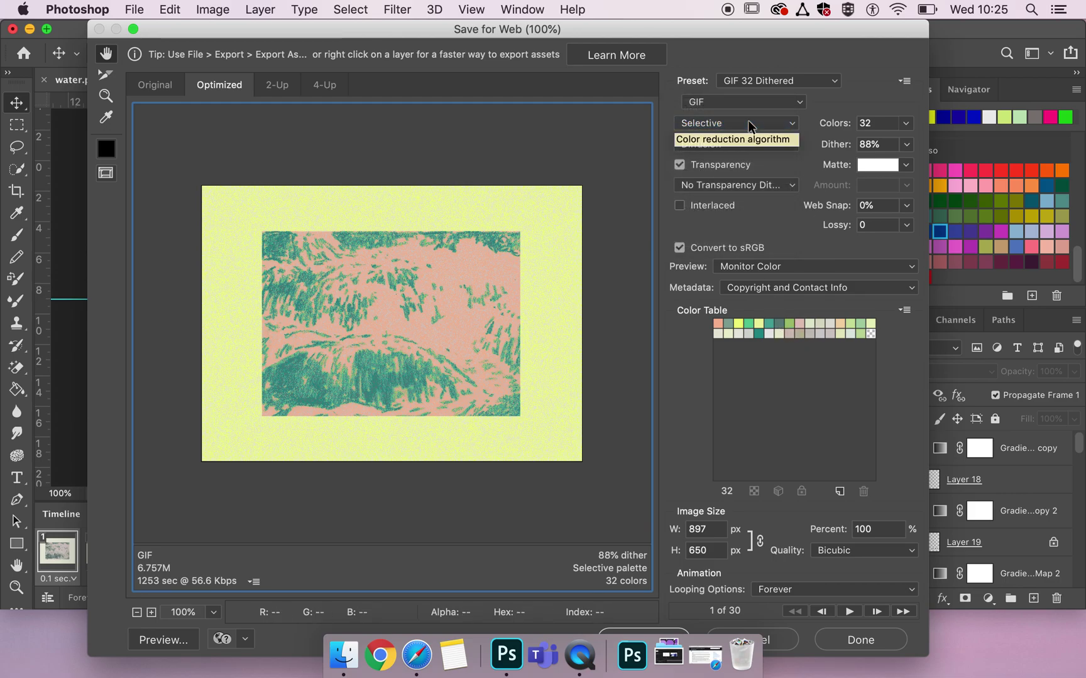
pyautogui.click(739, 145)
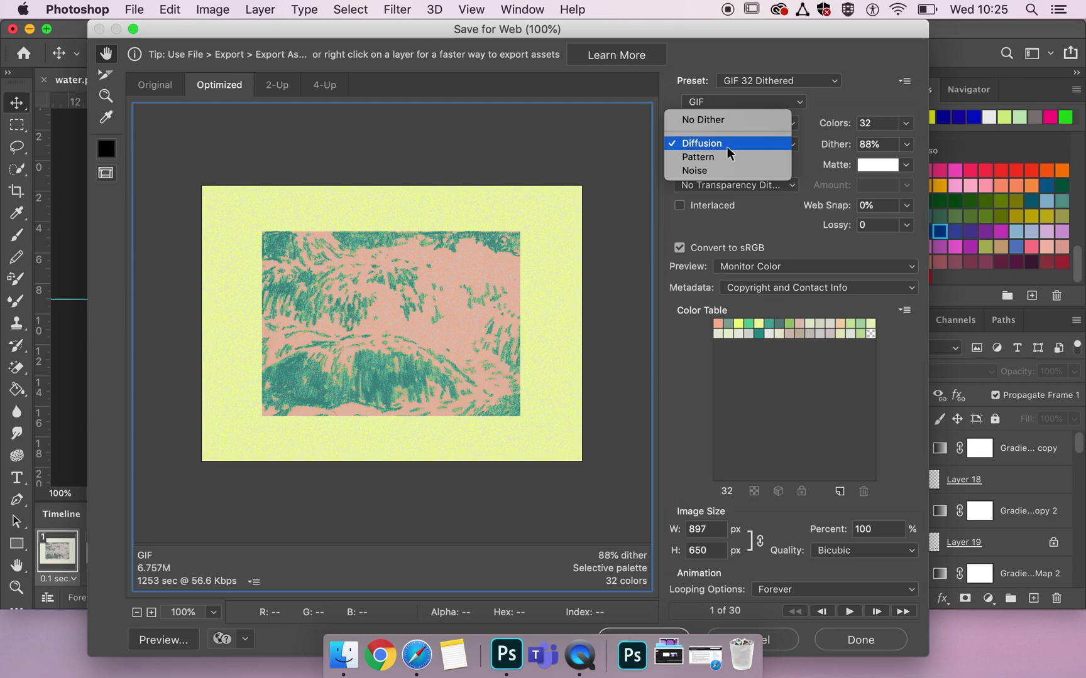
# - Set the dither algorithm to Noise and zoom the preview to 200%
pyautogui.press('Escape')
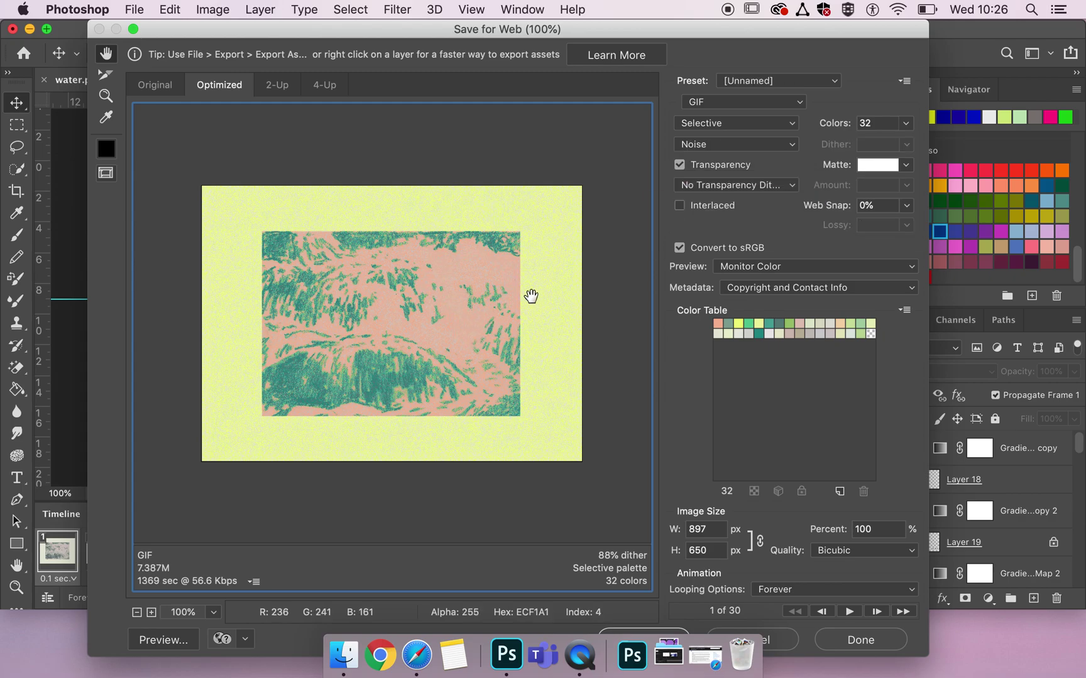
pyautogui.click(152, 613)
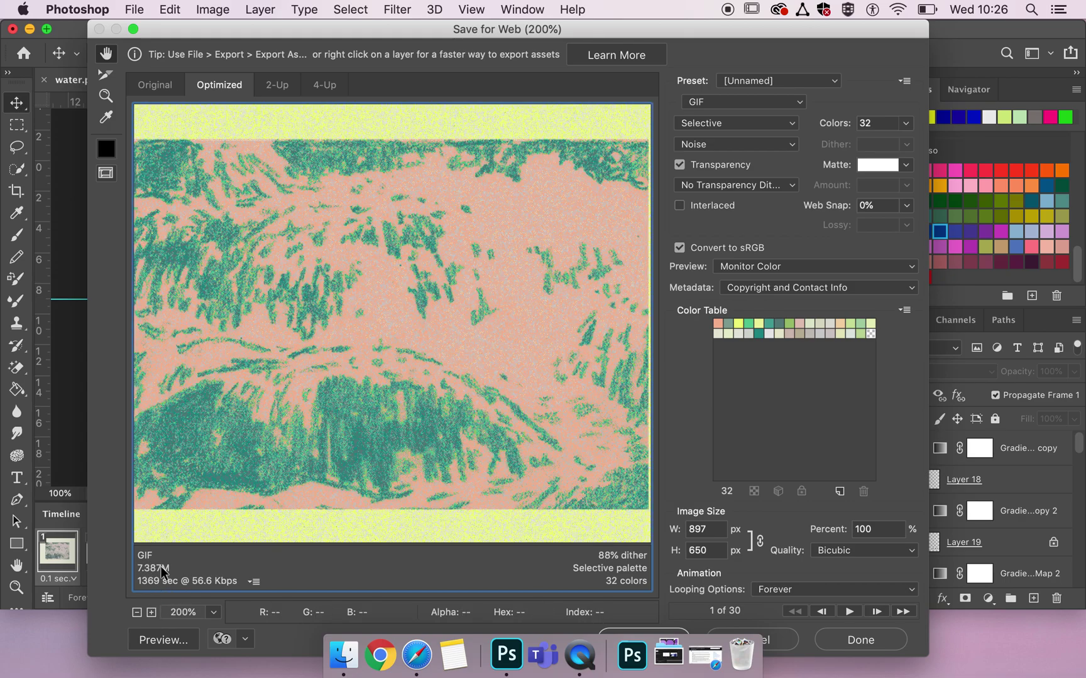
# - Compare the Noise-dithered result in the Original, Optimized and 2-Up views
pyautogui.click(156, 85)
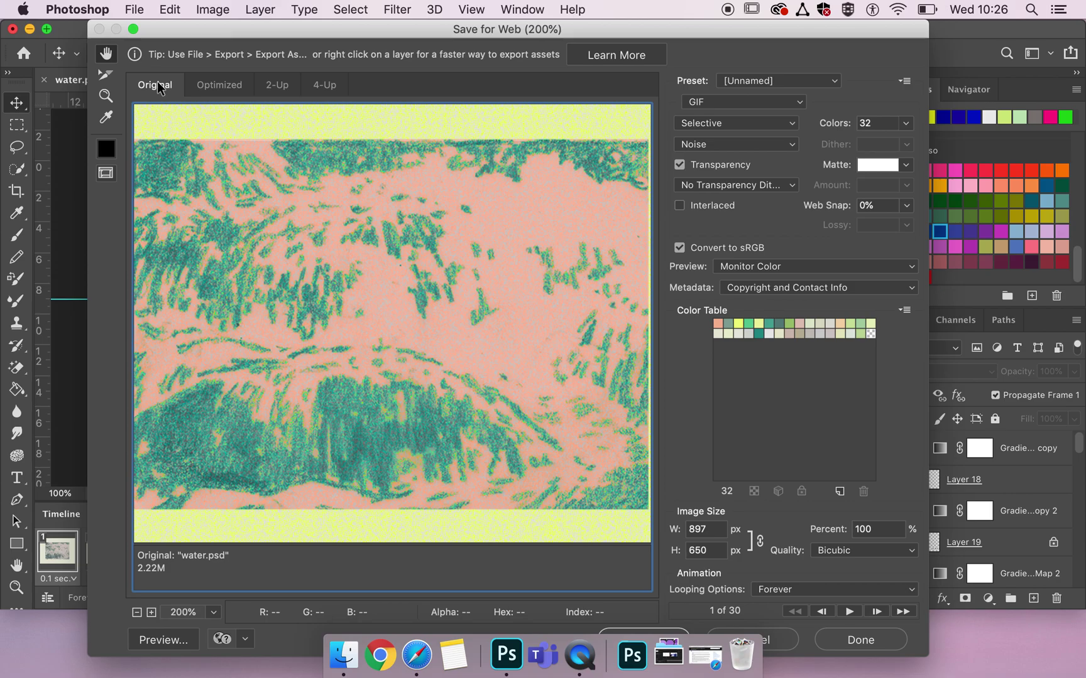
pyautogui.click(233, 87)
pyautogui.click(279, 86)
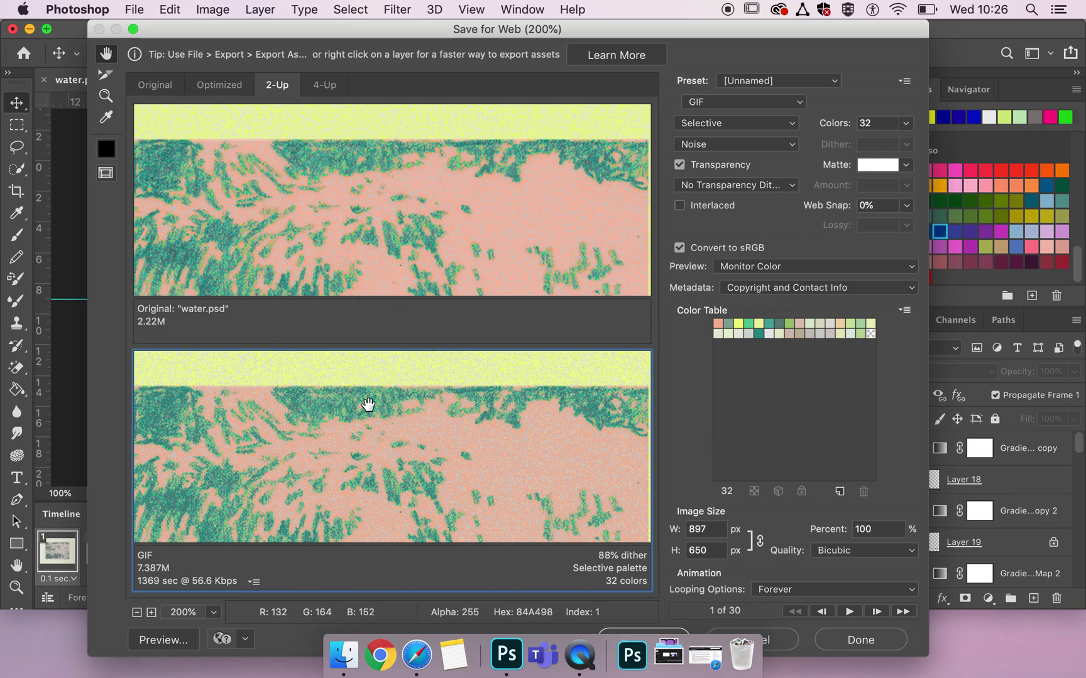
pyautogui.click(220, 84)
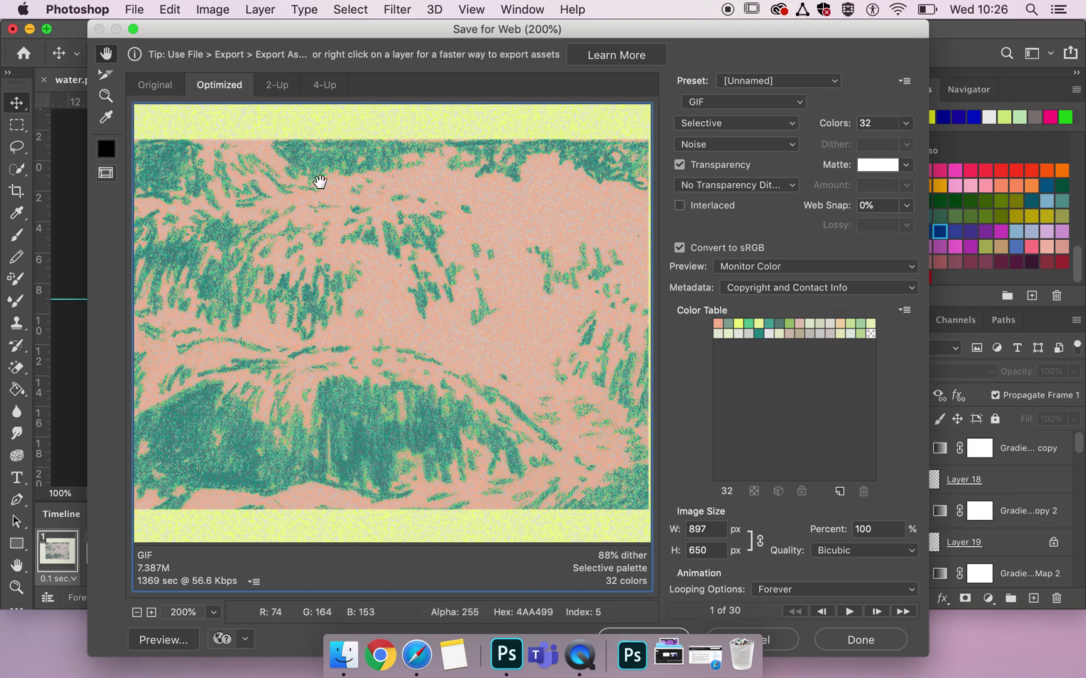
# - Restore Diffusion dither at 88% and zoom the preview back to 100%
pyautogui.click(709, 147)
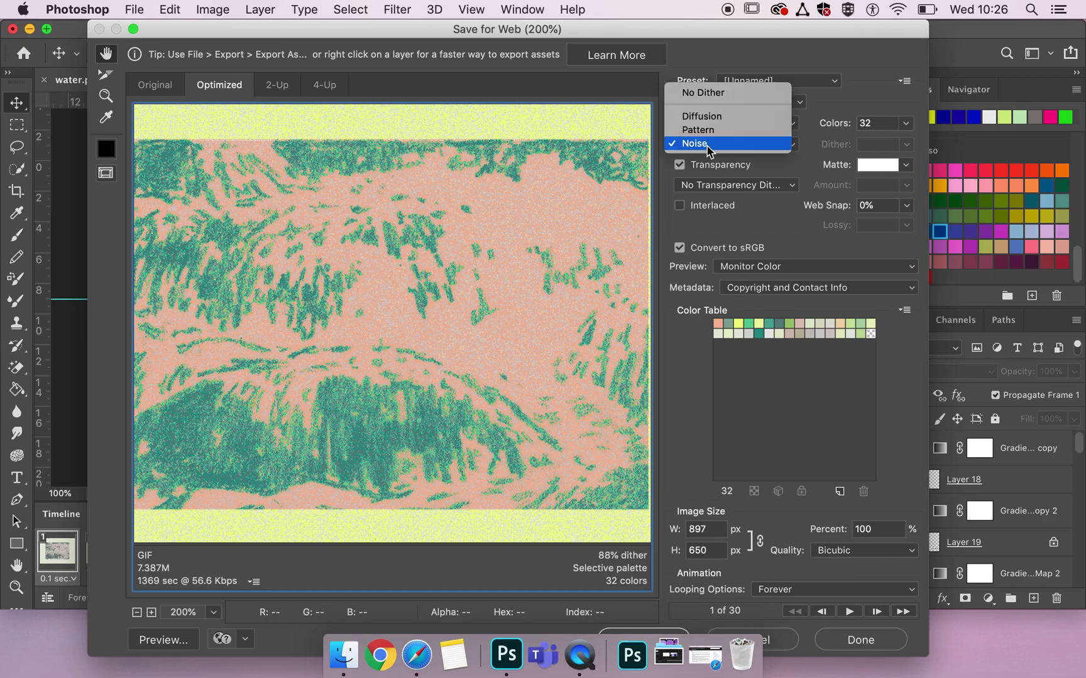
pyautogui.click(691, 117)
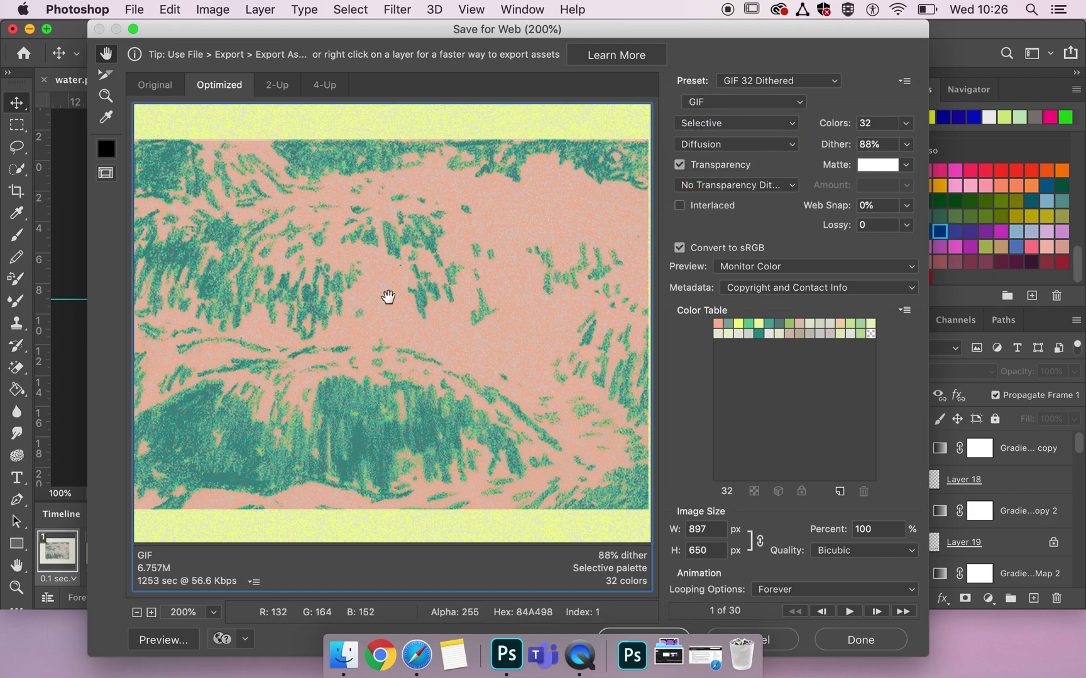
pyautogui.click(136, 613)
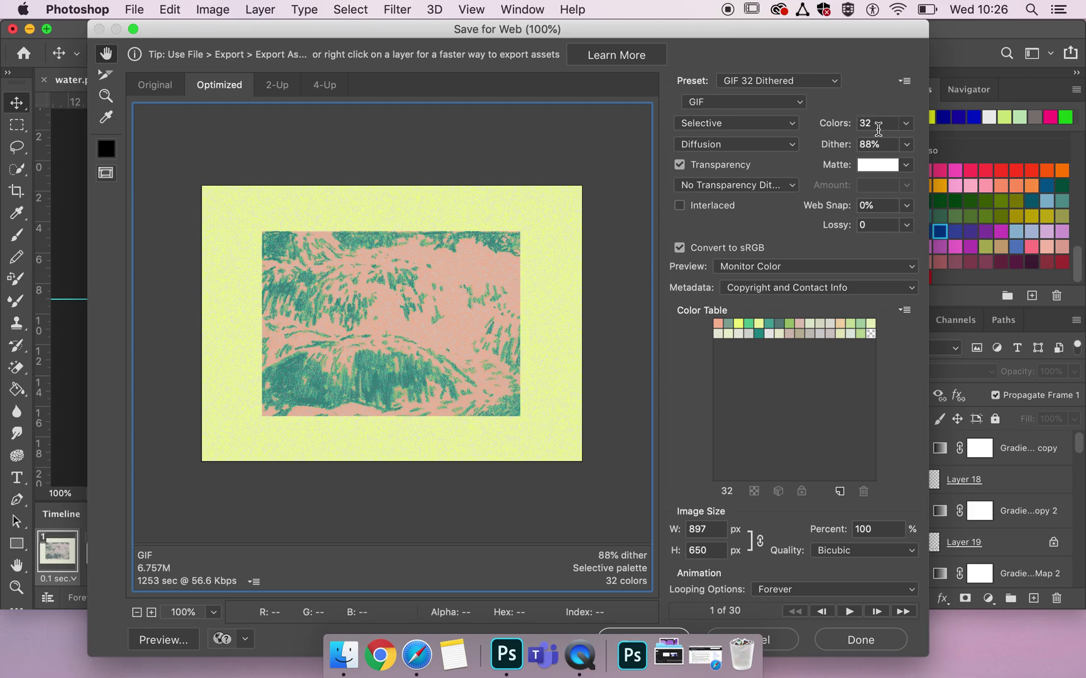
# - Cut the GIF palette to 8 colours and play the preview through
pyautogui.click(905, 125)
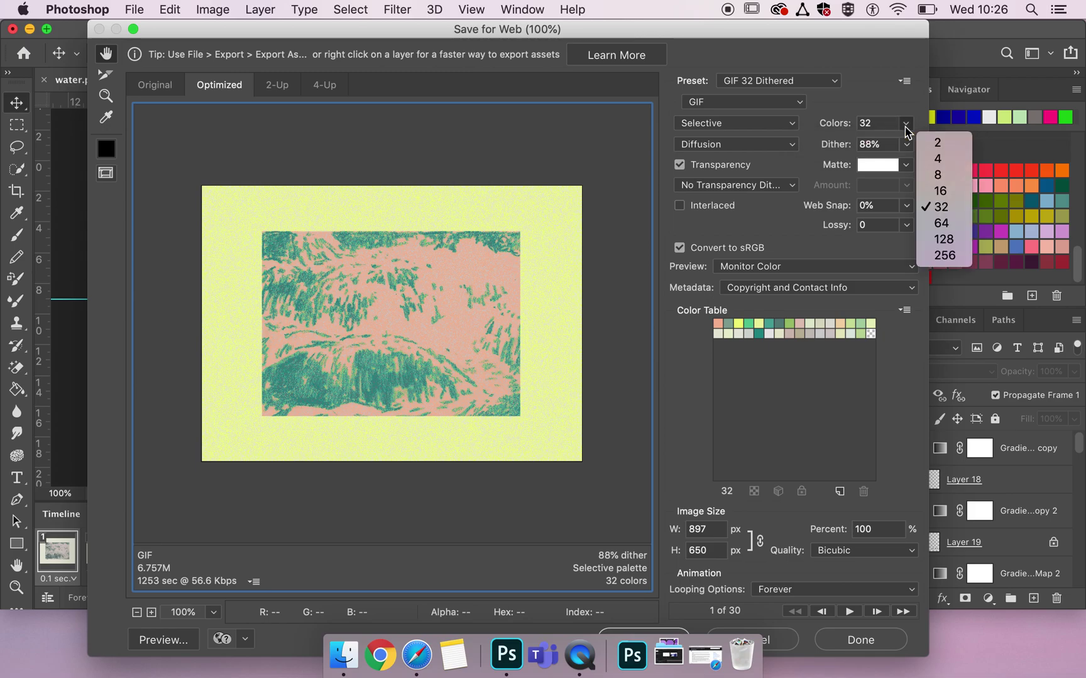
pyautogui.click(938, 176)
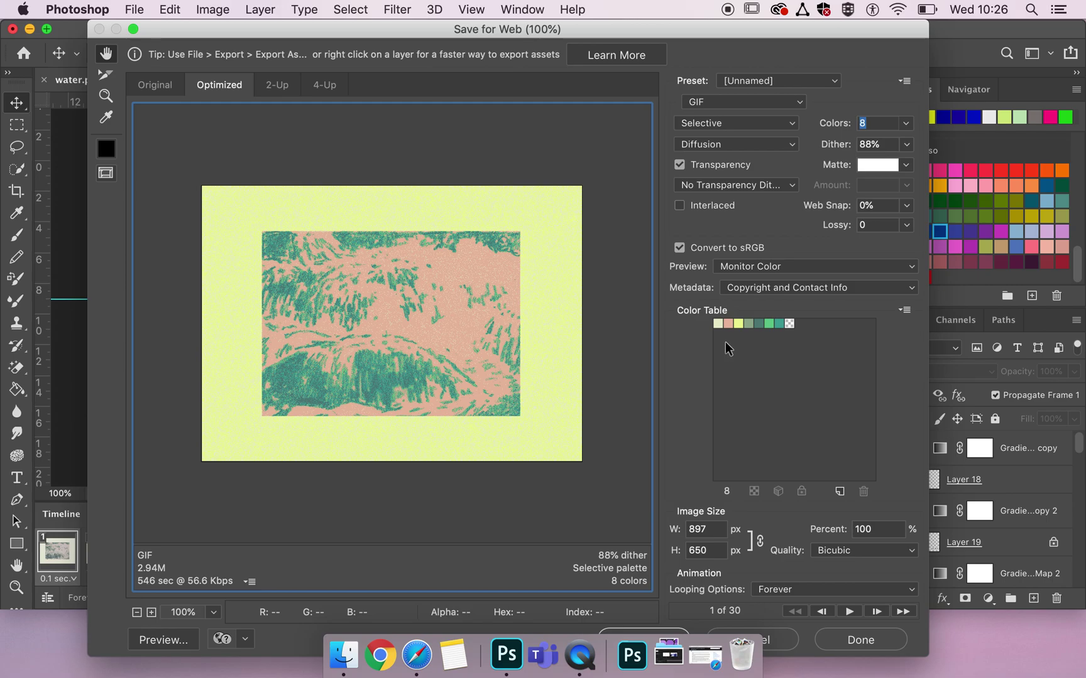
pyautogui.click(849, 610)
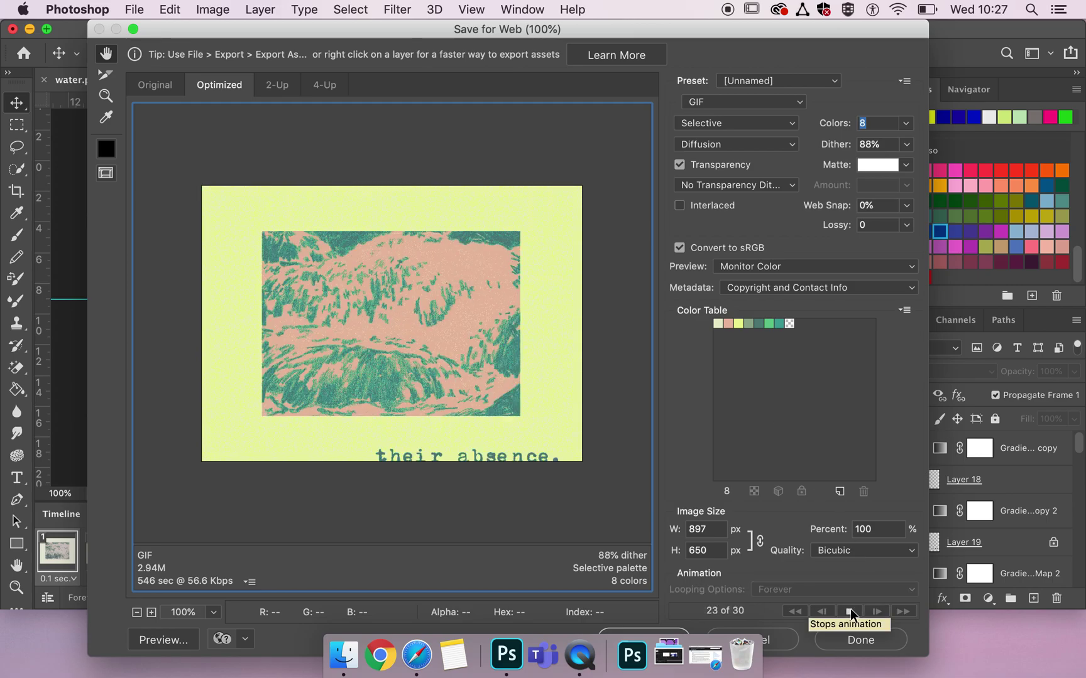
pyautogui.click(850, 608)
# - Compare the 8-colour GIF against the original in the 2-Up and Optimized views
pyautogui.click(278, 86)
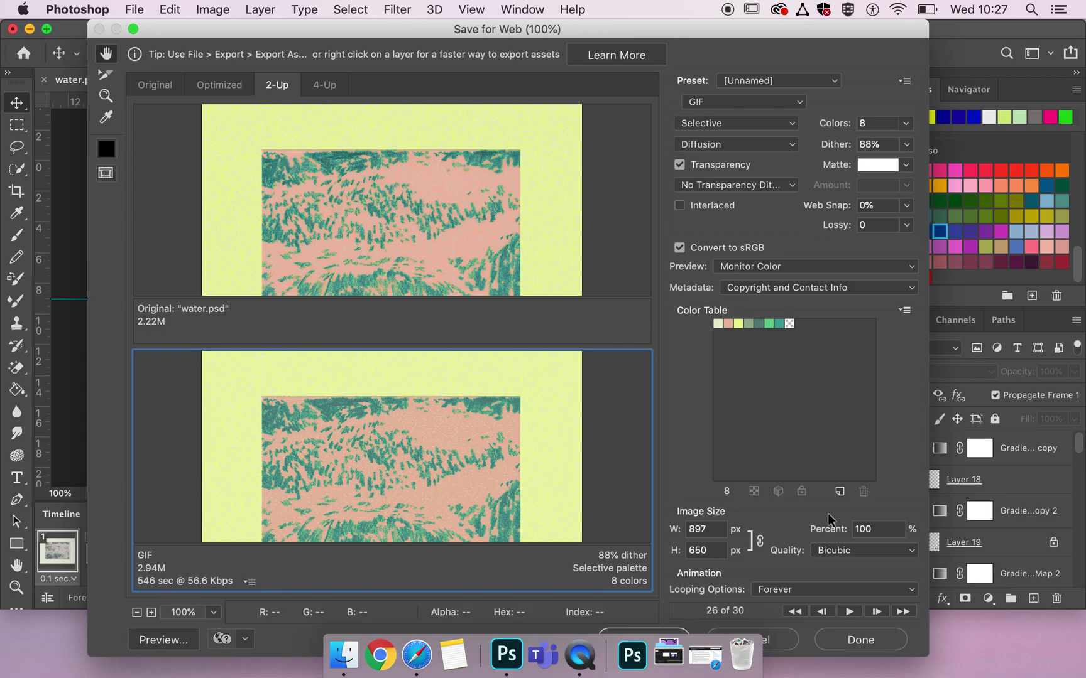
pyautogui.click(220, 85)
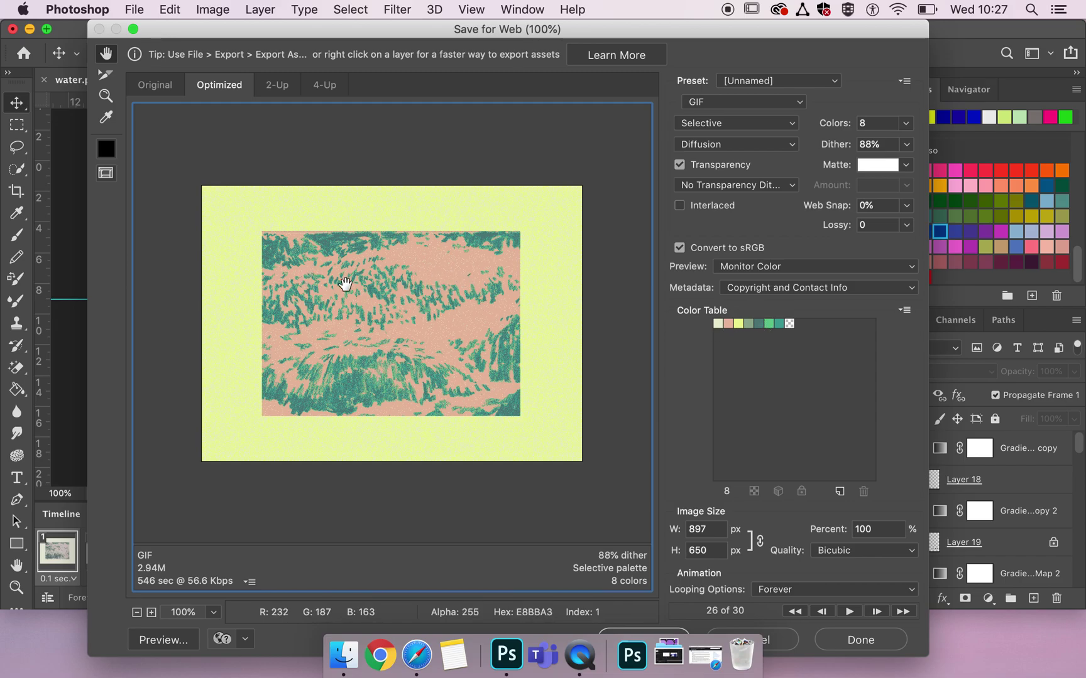
pyautogui.click(278, 86)
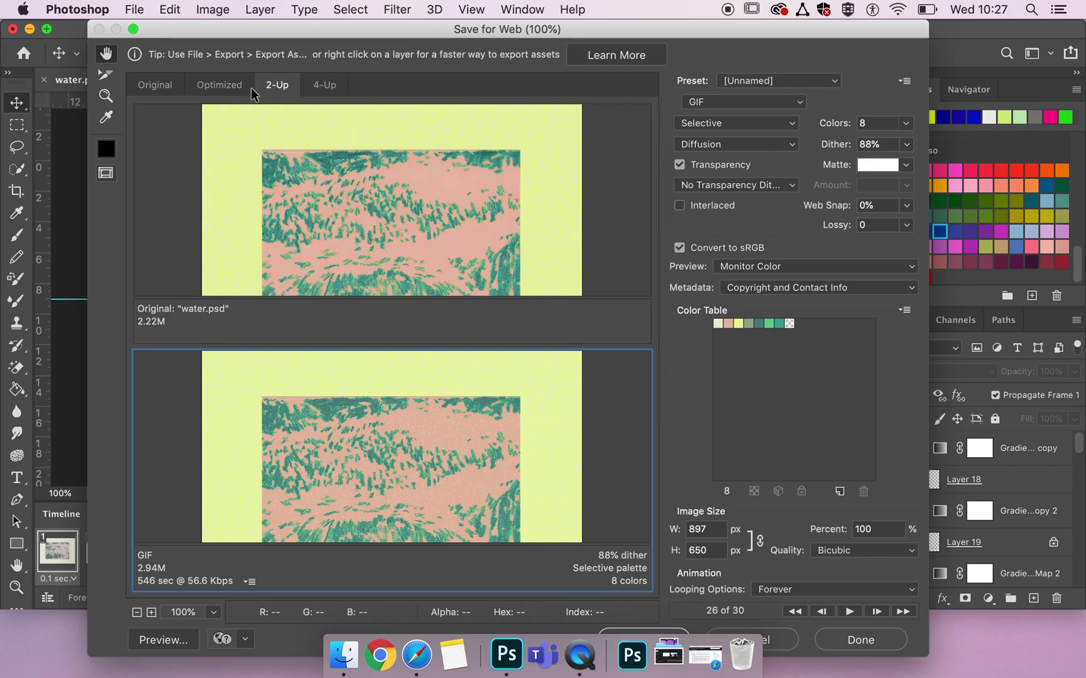
pyautogui.click(228, 85)
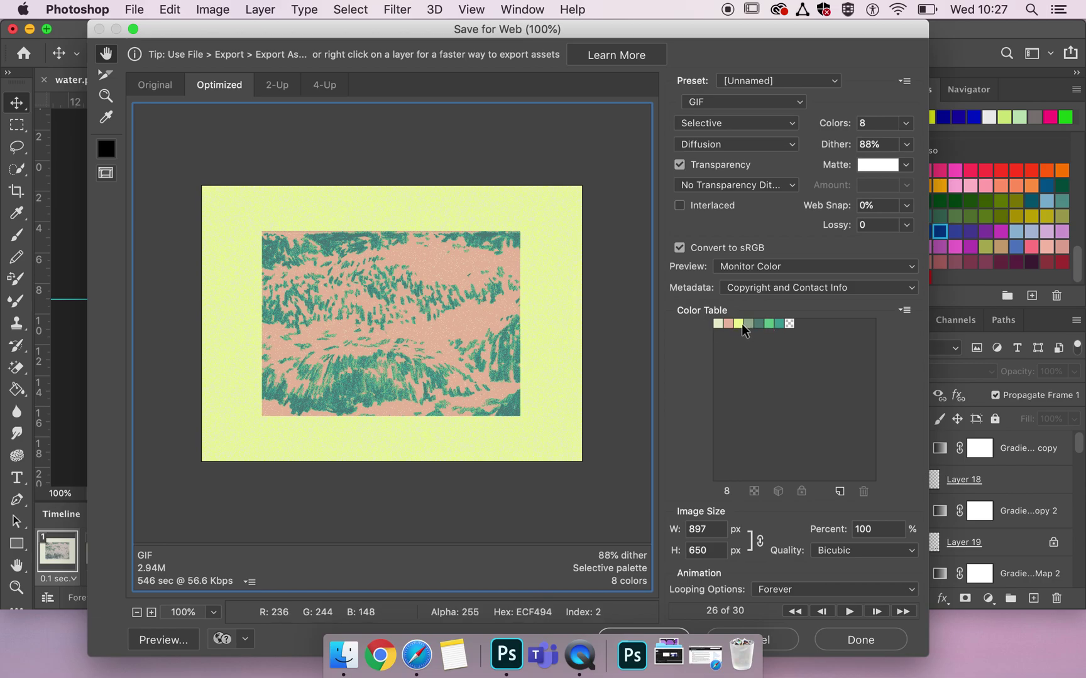
pyautogui.click(717, 324)
pyautogui.doubleClick(718, 325)
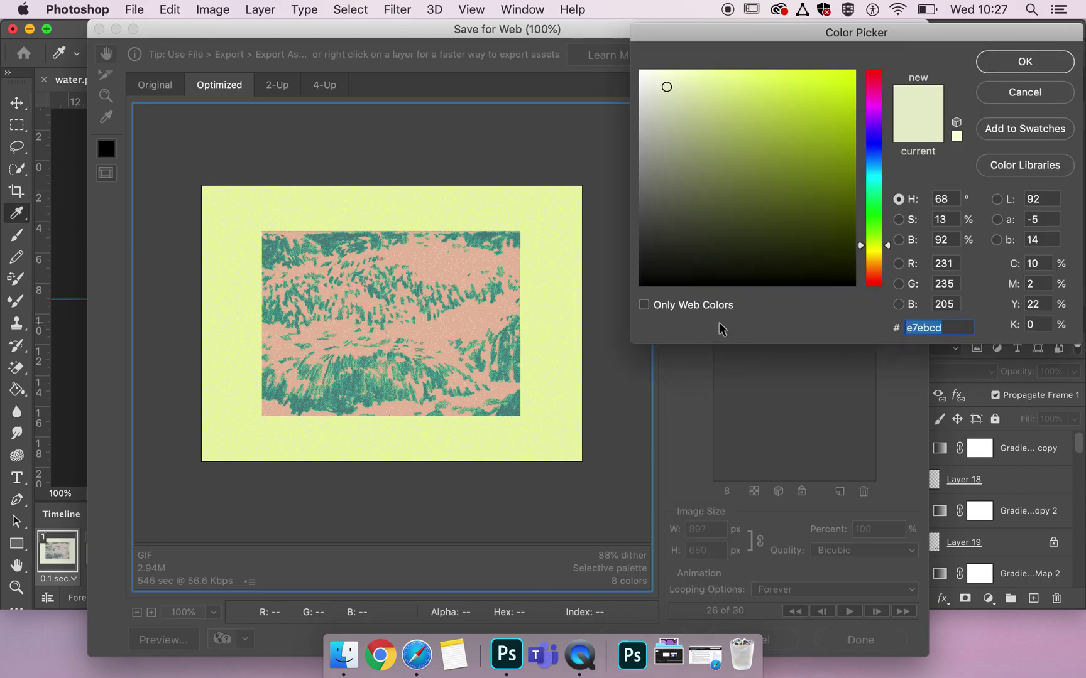
pyautogui.moveTo(847, 75); pyautogui.dragTo(897, 34)
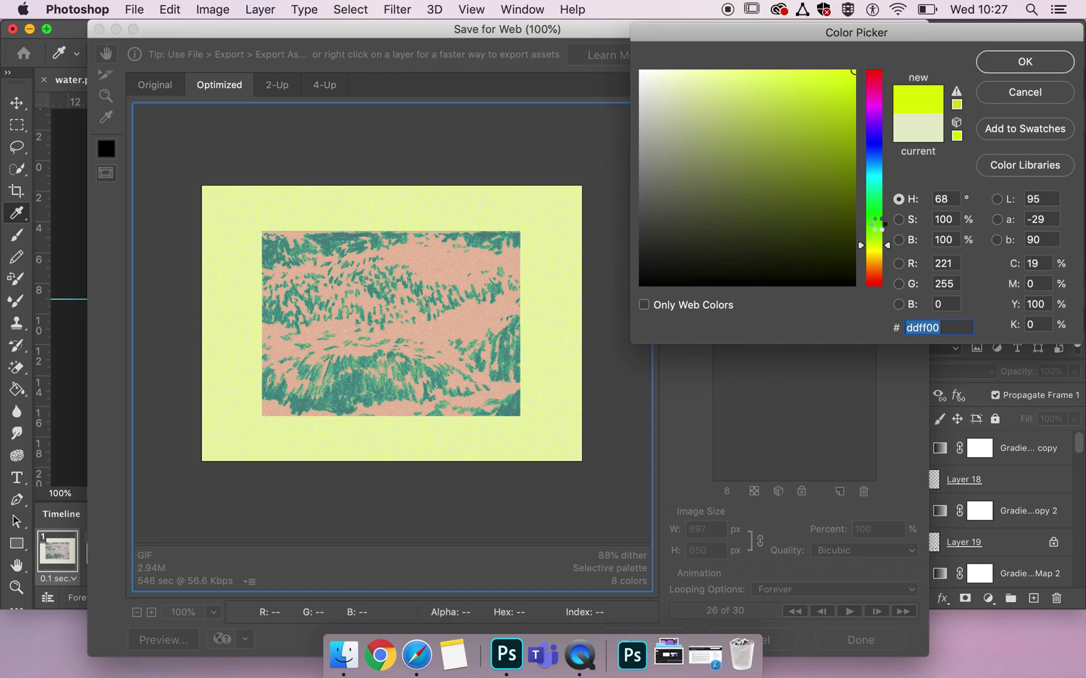
pyautogui.press('Return')
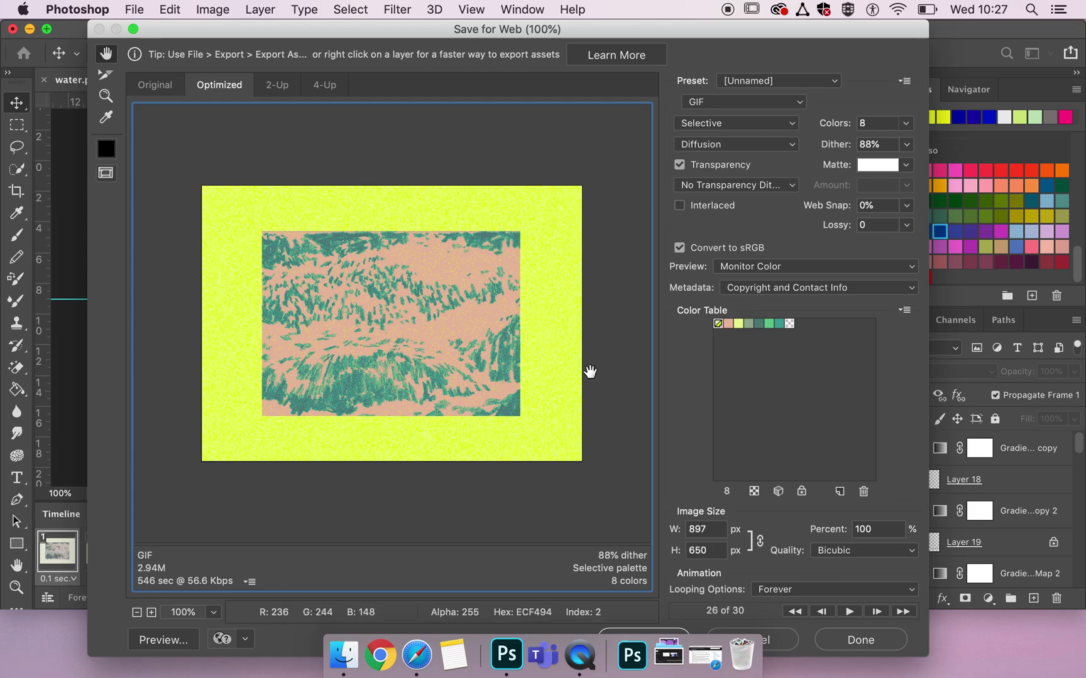
pyautogui.doubleClick(715, 322)
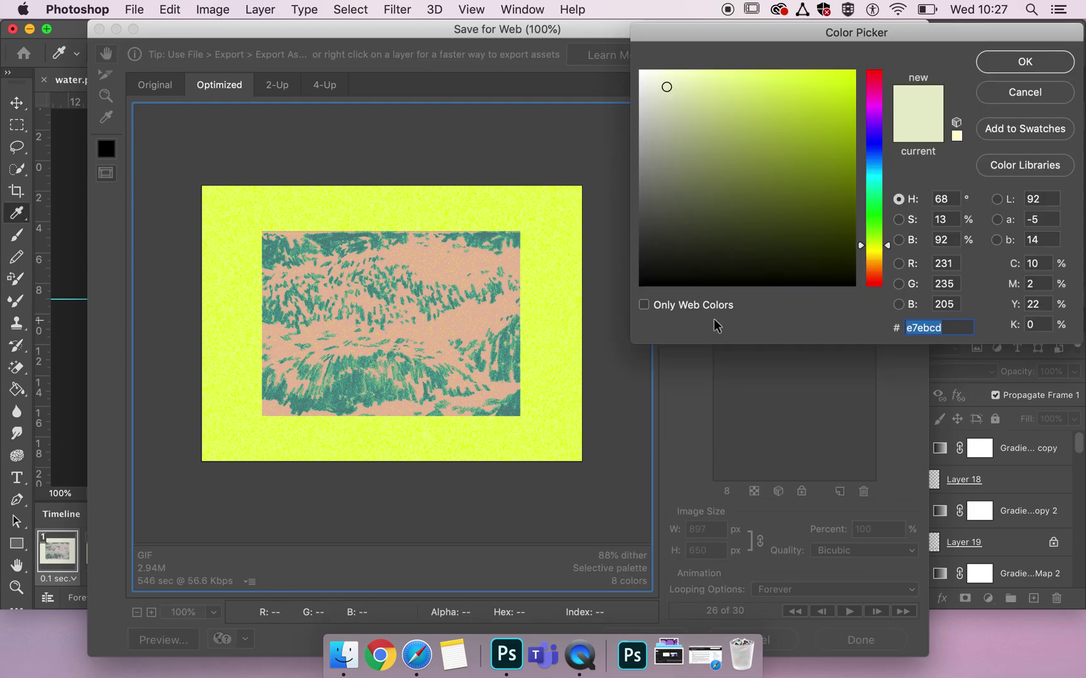
pyautogui.click(1034, 56)
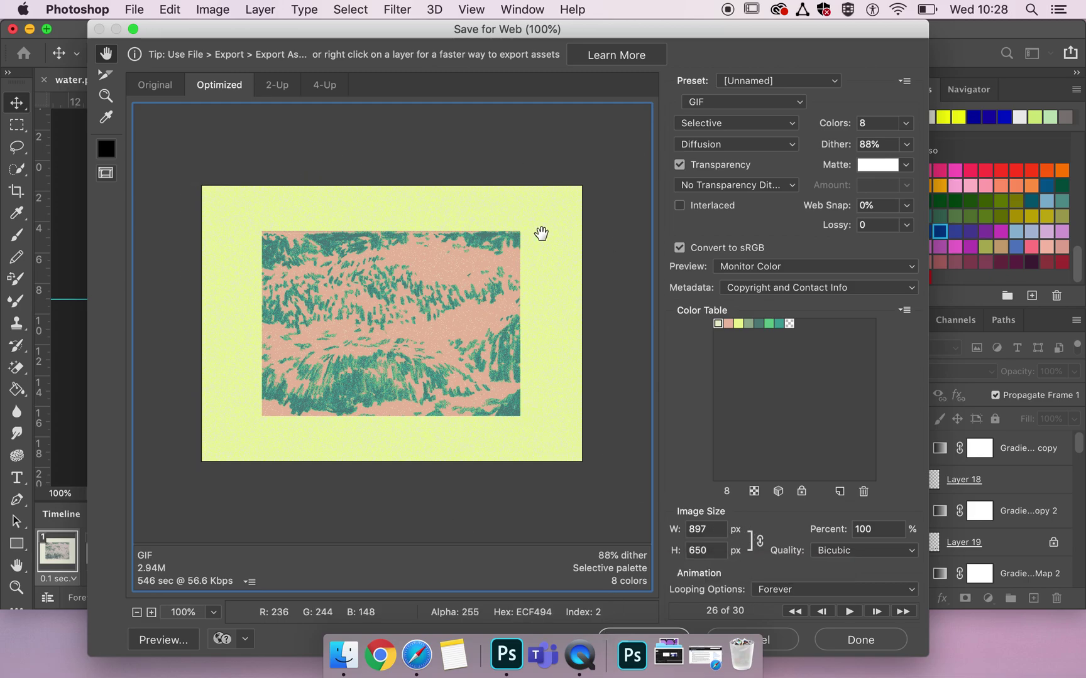
# - Toggle the size proportions link, play and rewind the 8-colour preview, and move the dialog right
pyautogui.click(760, 544)
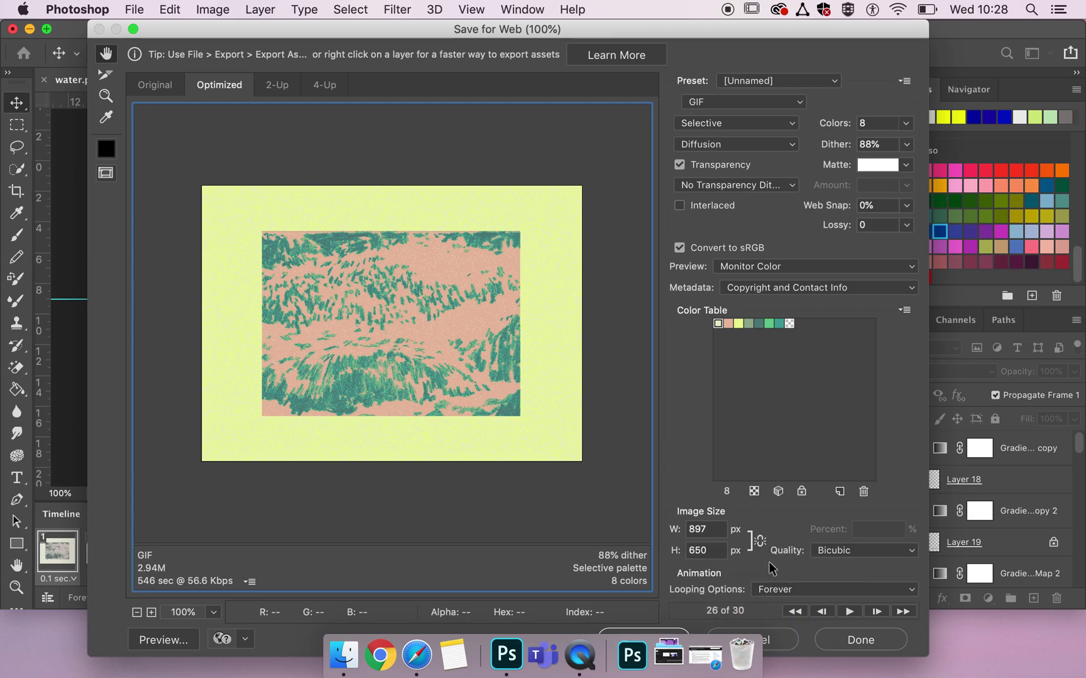
pyautogui.click(759, 542)
pyautogui.click(846, 612)
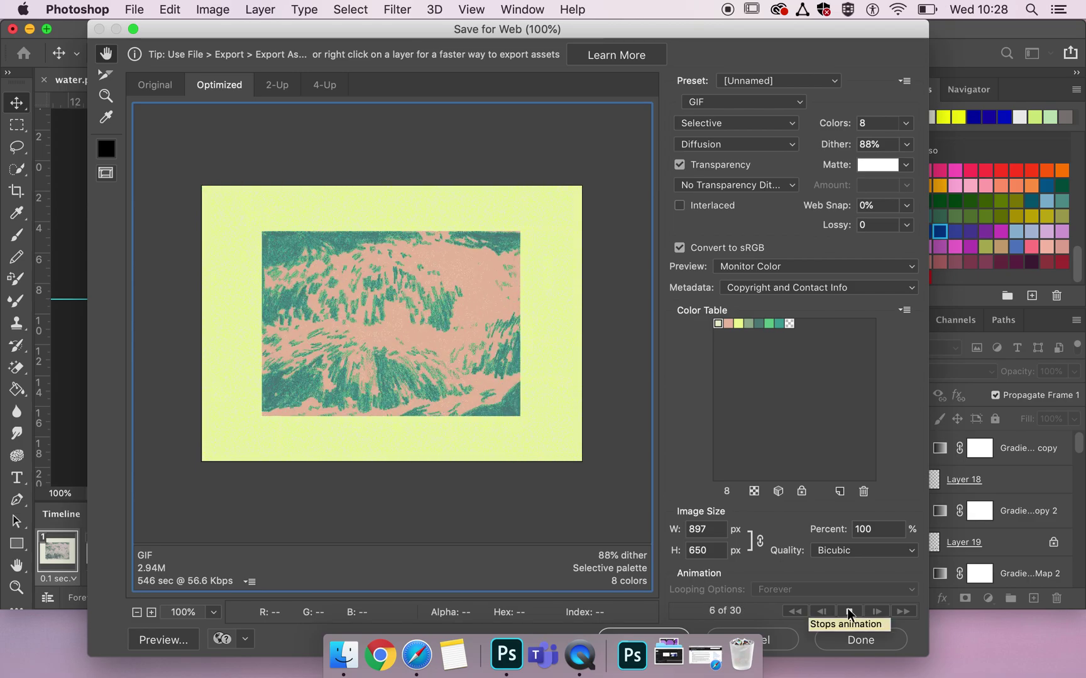
pyautogui.click(847, 608)
pyautogui.click(799, 611)
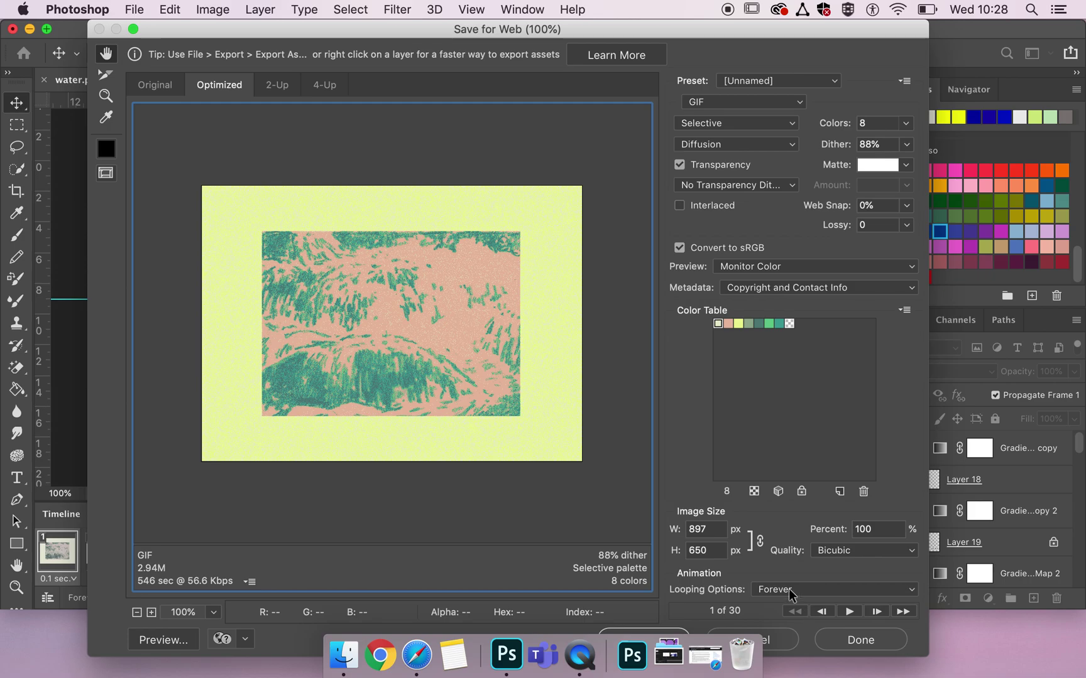
pyautogui.moveTo(663, 25); pyautogui.dragTo(820, 26)
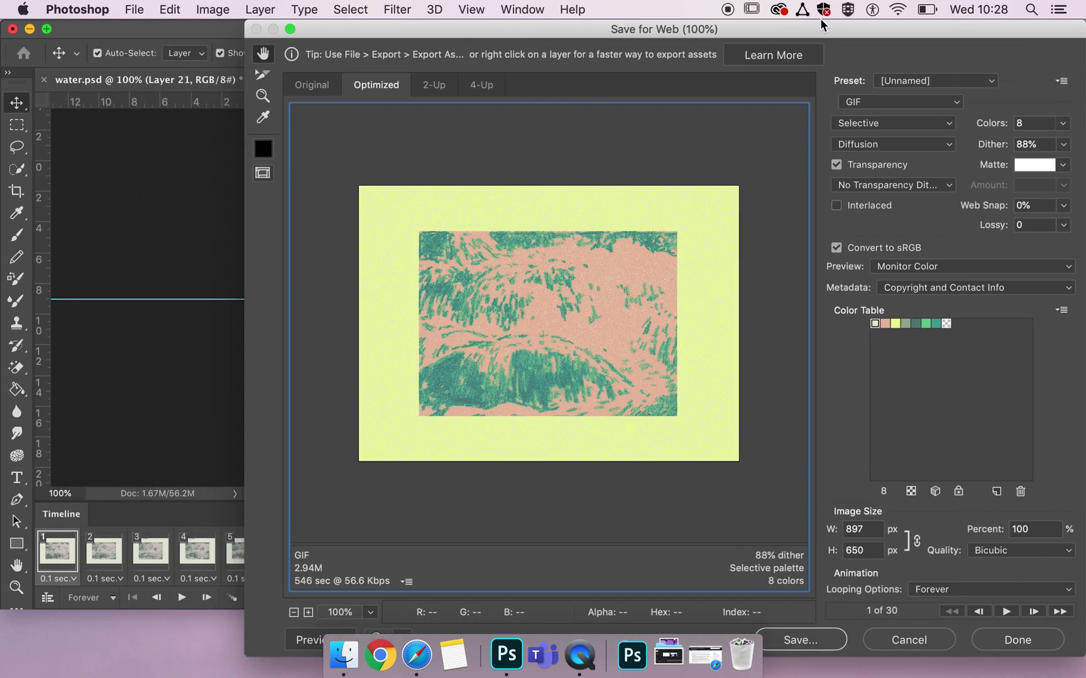
# - Save the GIF to the Desktop as water-flowing.gif with the Images Only format
pyautogui.click(794, 639)
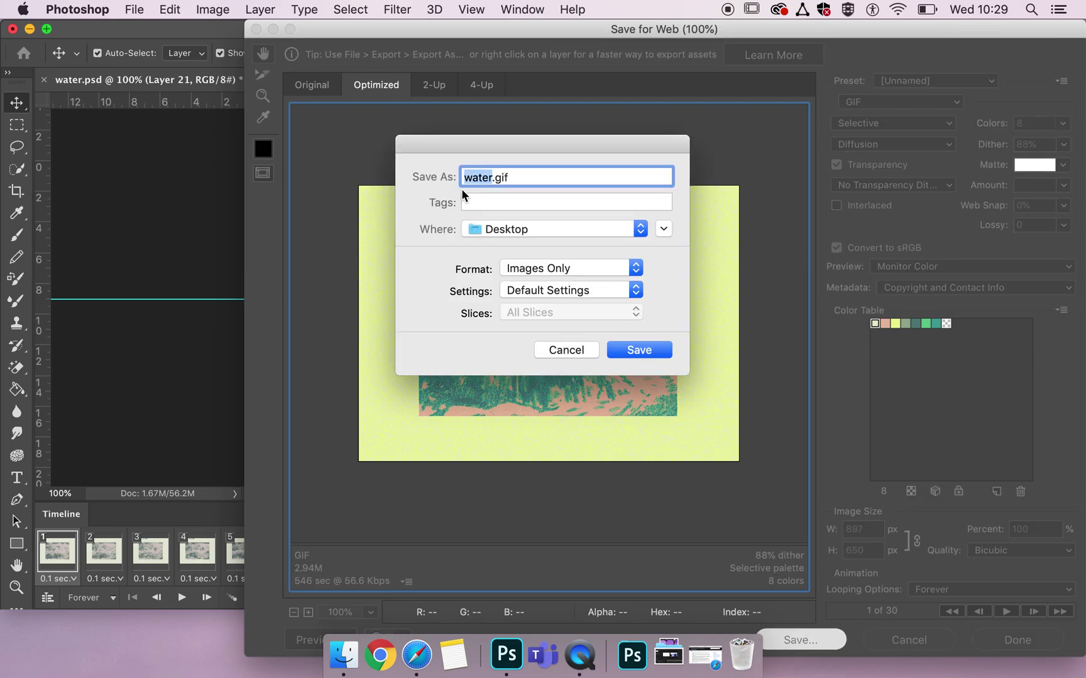
pyautogui.write('-')
pyautogui.write('flowing')
pyautogui.click(586, 267)
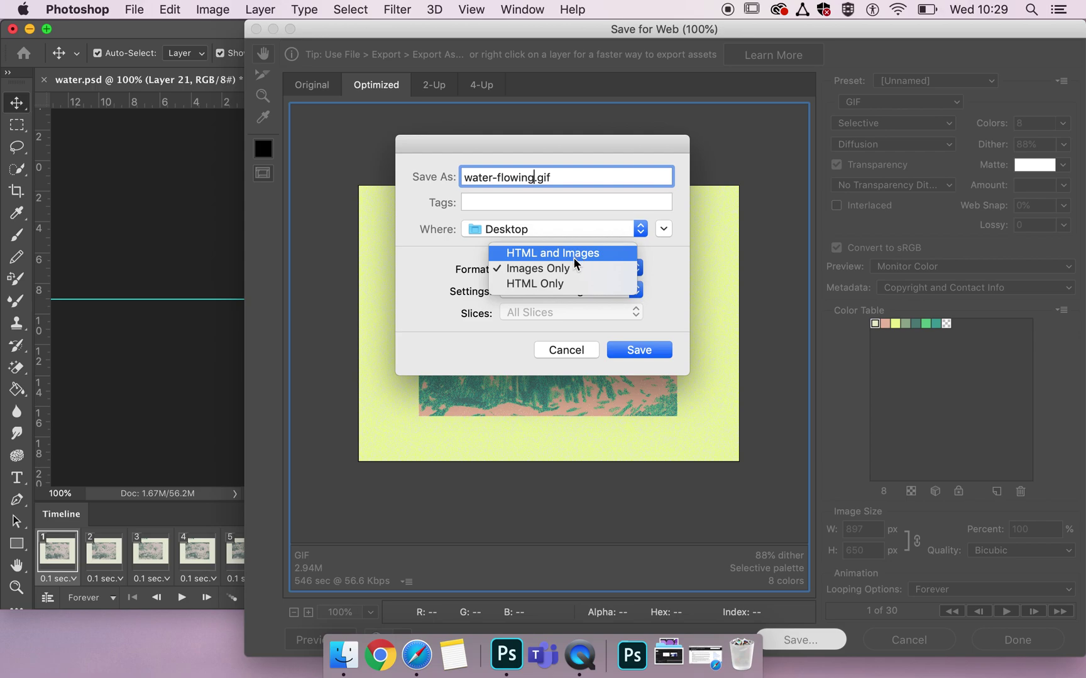
pyautogui.click(568, 264)
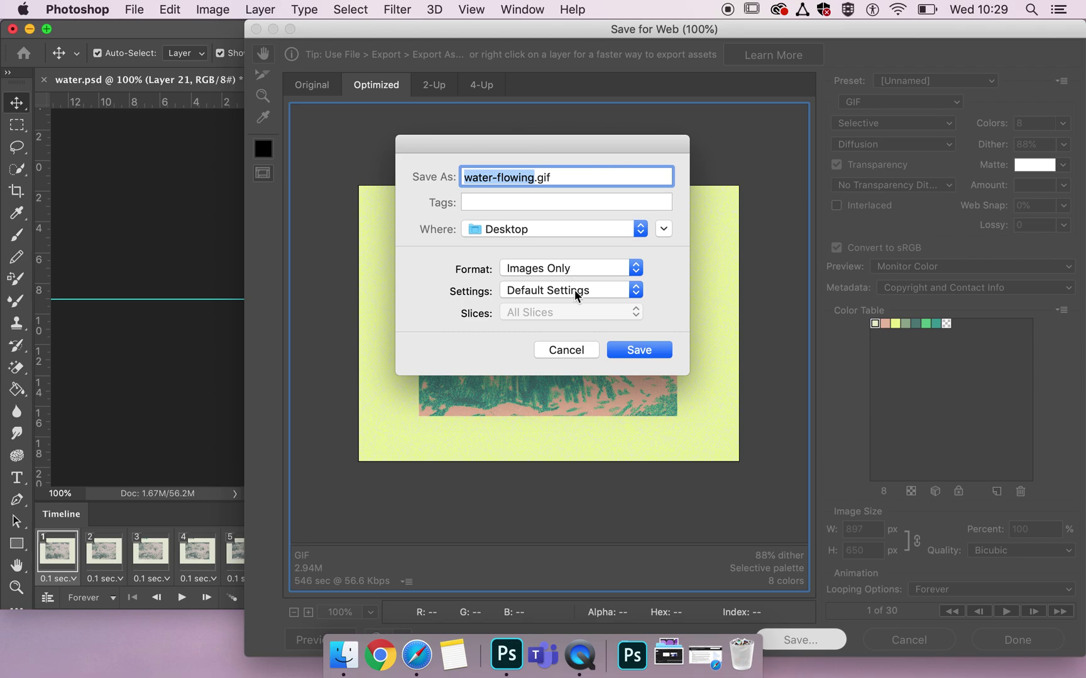
pyautogui.click(641, 350)
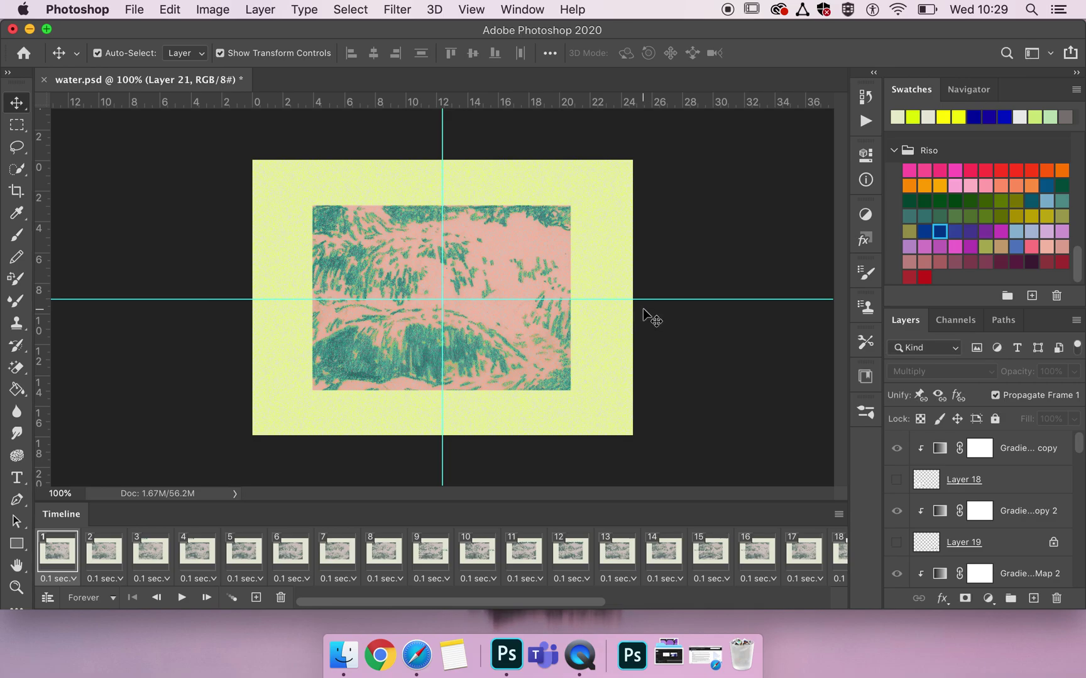
# - Hide Photoshop and open water-flowing.gif from the desktop in Preview
pyautogui.click(29, 29)
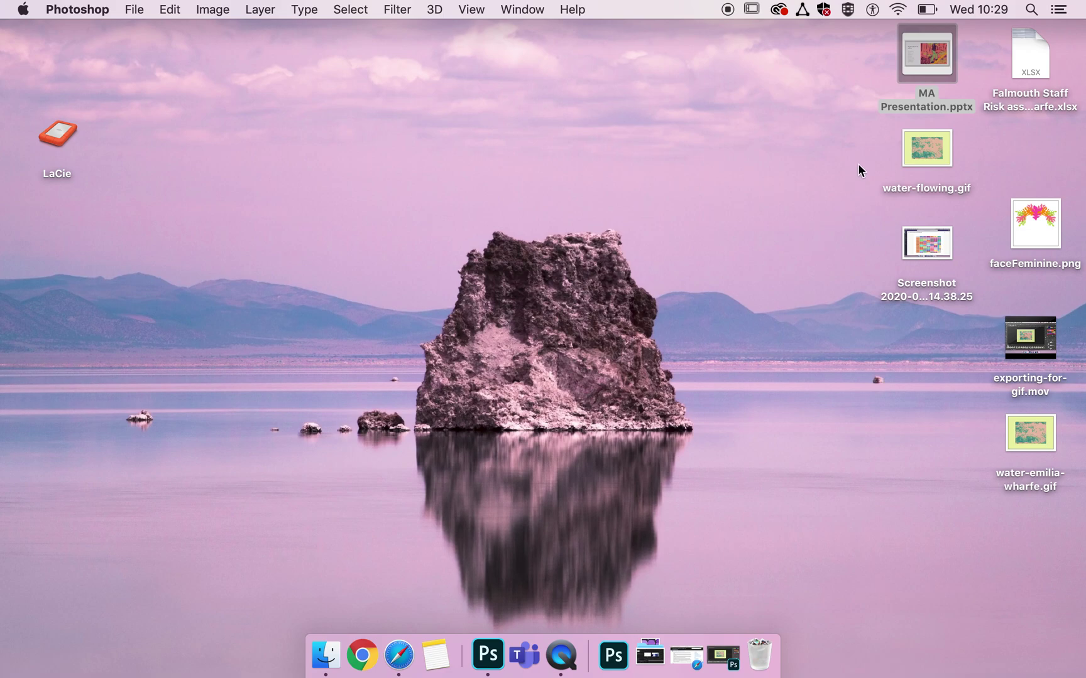
pyautogui.click(935, 155)
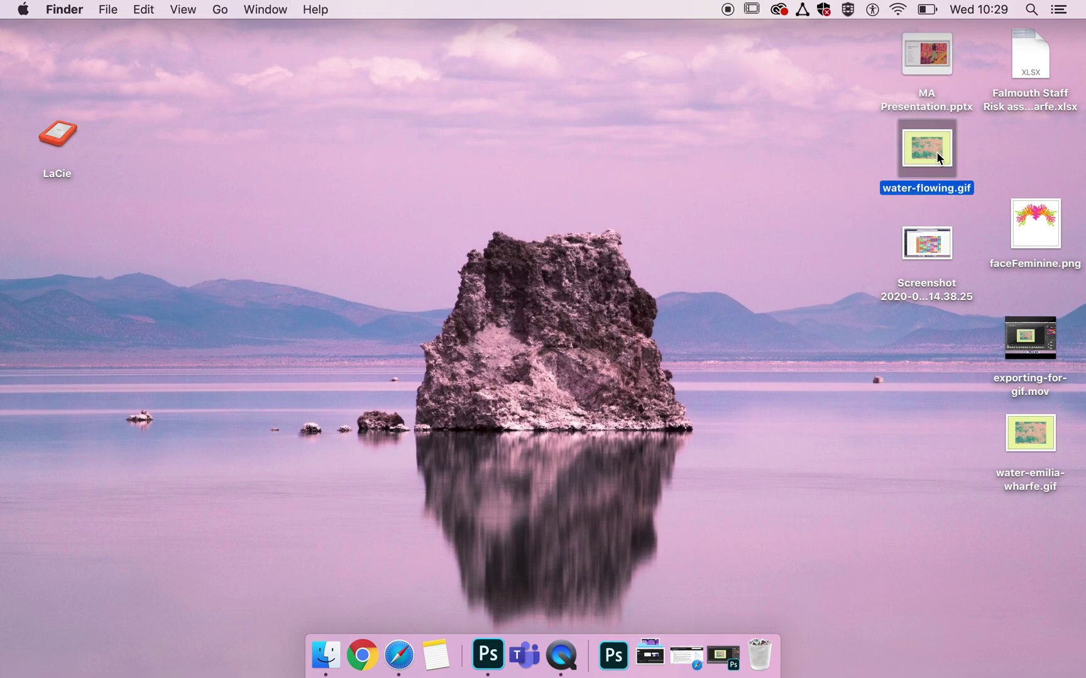
pyautogui.doubleClick(937, 154)
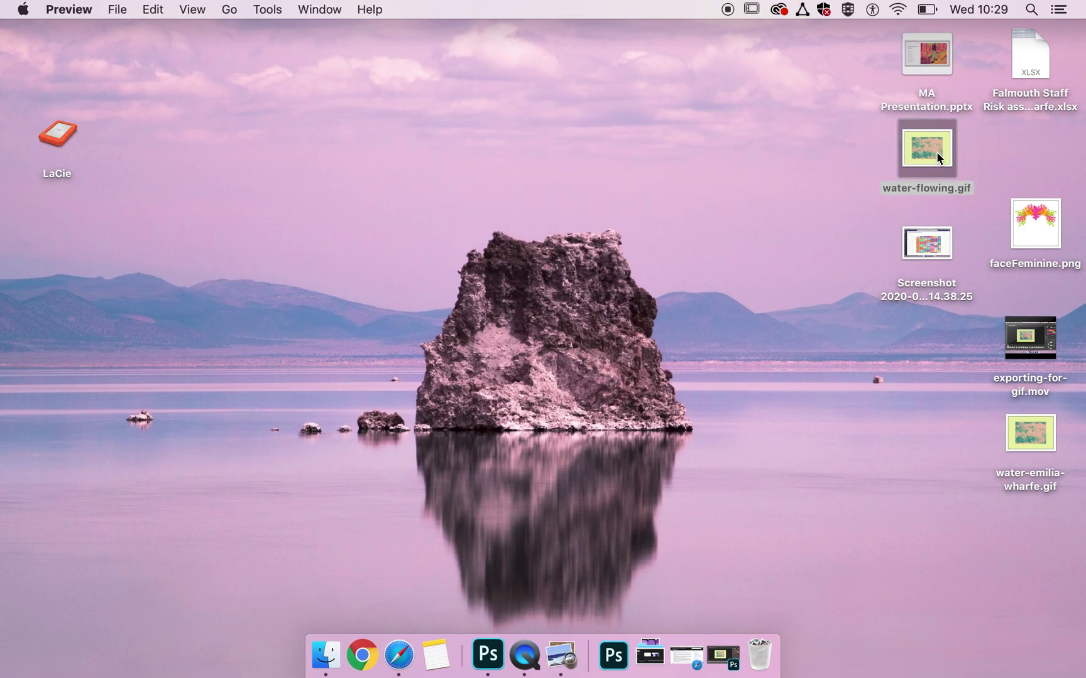
# - Inspect frames 15 and 16 in the thumbnail sidebar, then close the Preview window
pyautogui.scroll(-15, 114, 281)
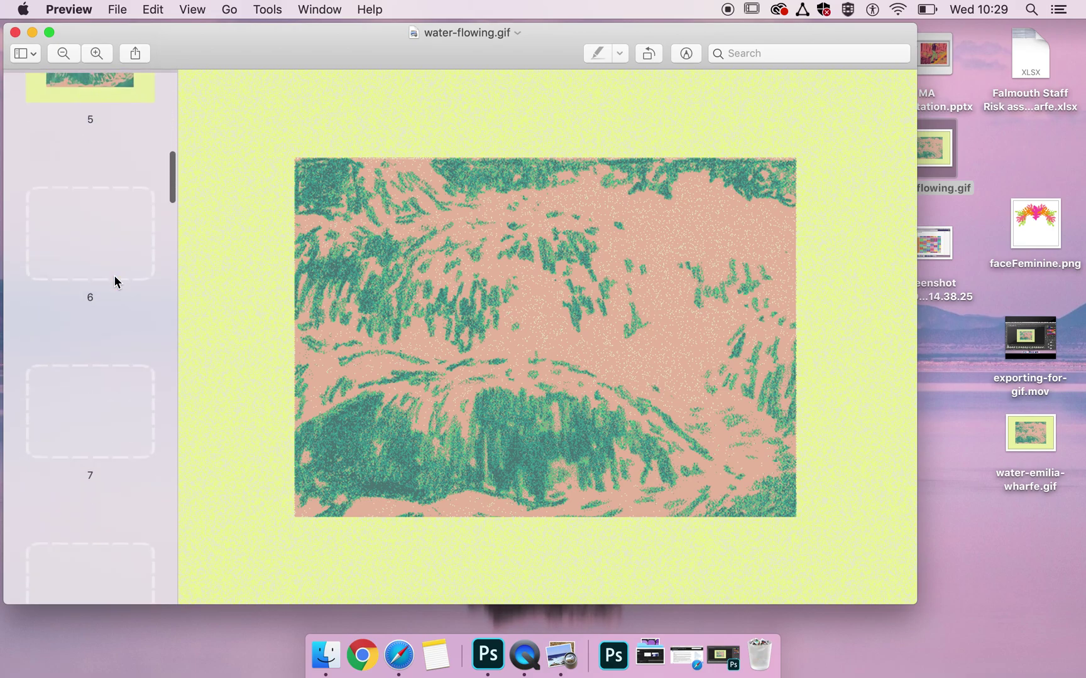
pyautogui.scroll(-10, 115, 277)
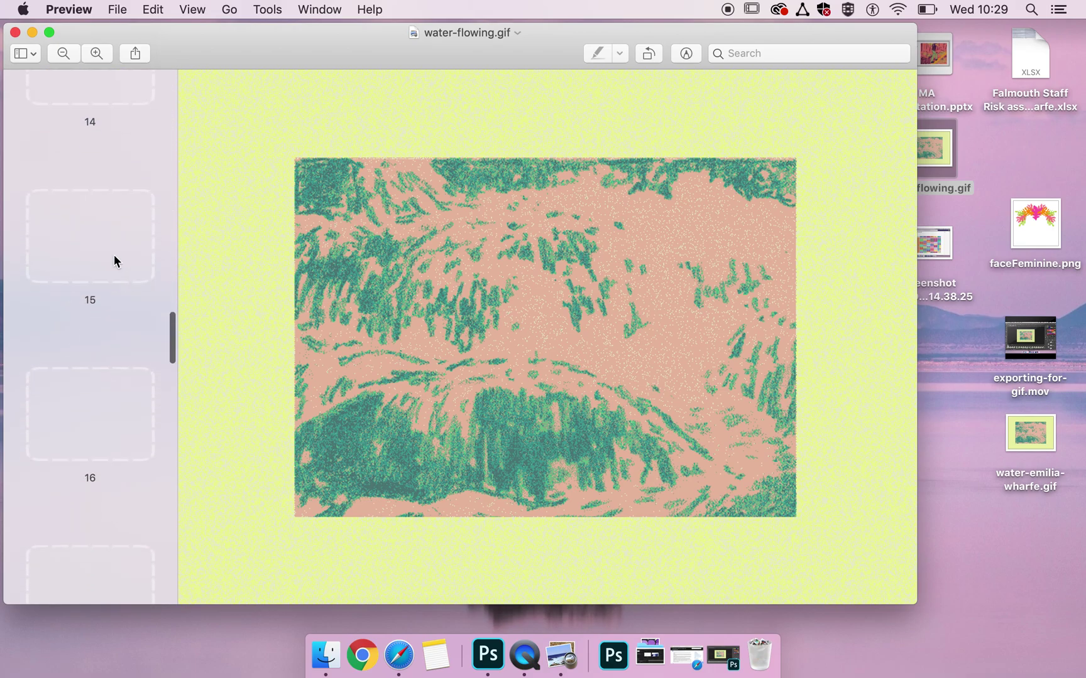
pyautogui.click(94, 233)
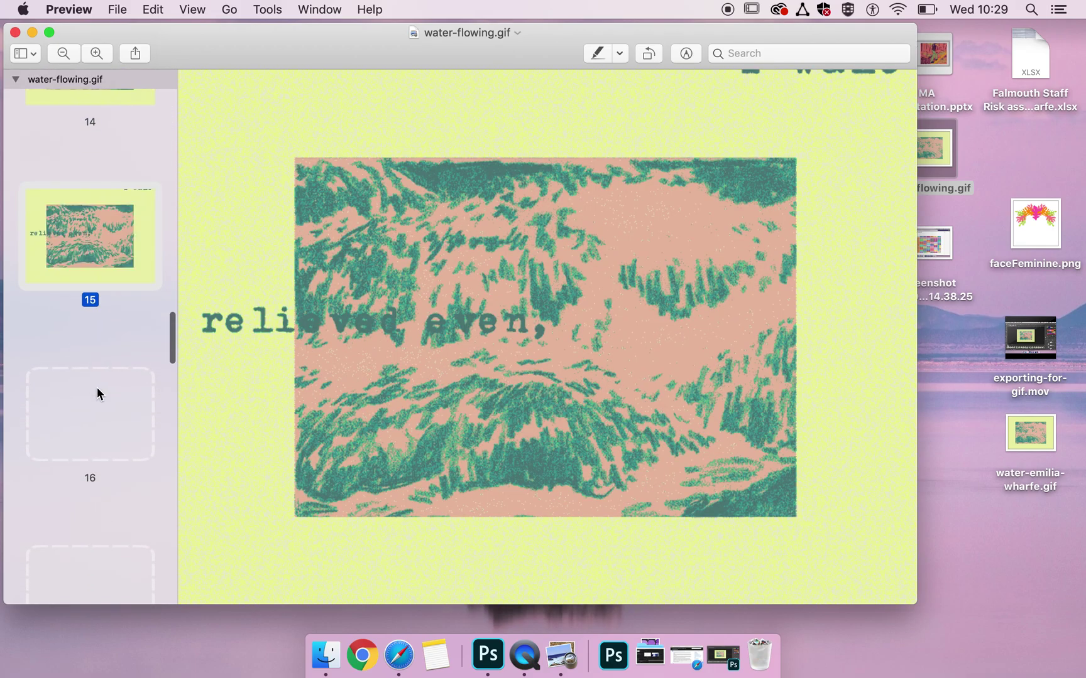
pyautogui.click(98, 387)
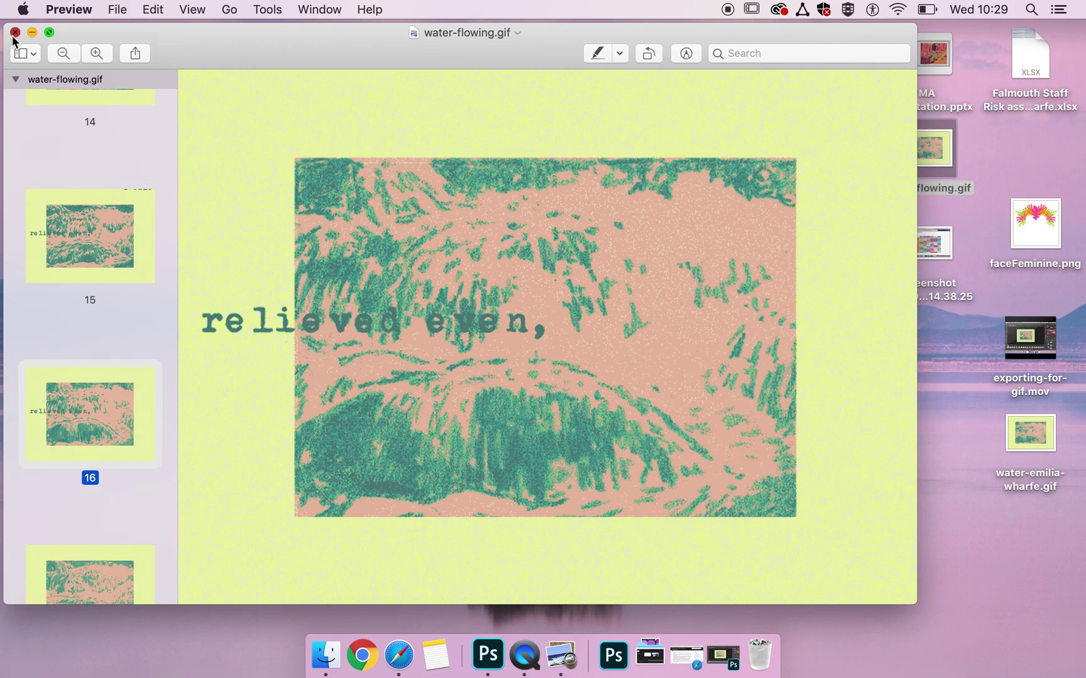
pyautogui.click(15, 33)
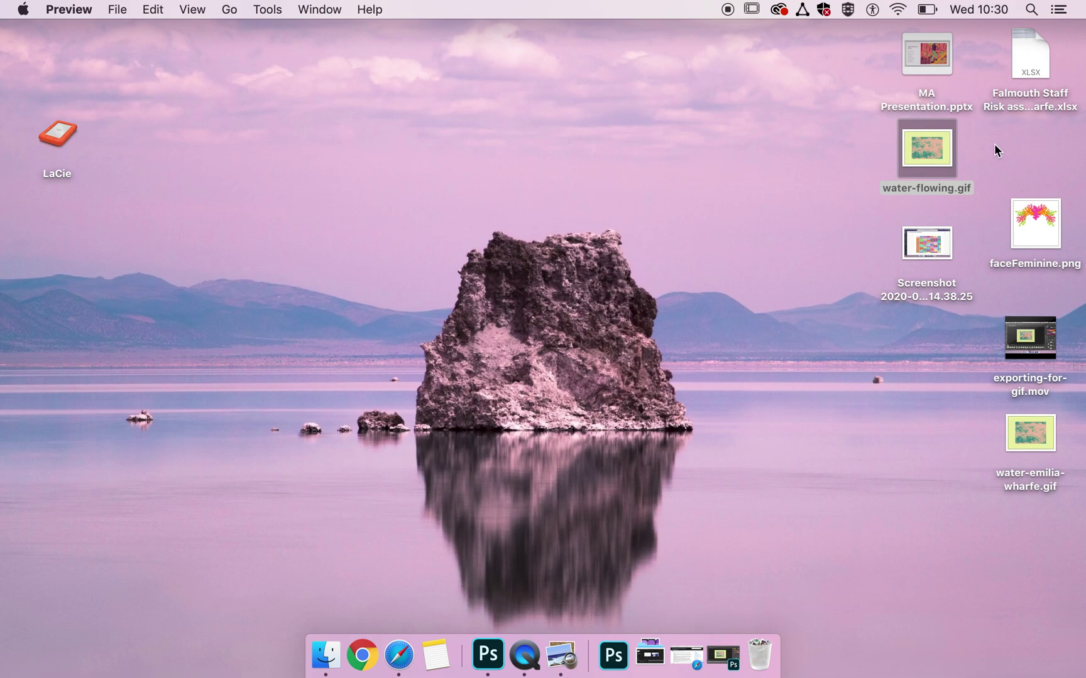
# - Move the water-flowing.gif icon toward the desktop centre and play it in Quick Look
pyautogui.moveTo(943, 139); pyautogui.dragTo(773, 135)
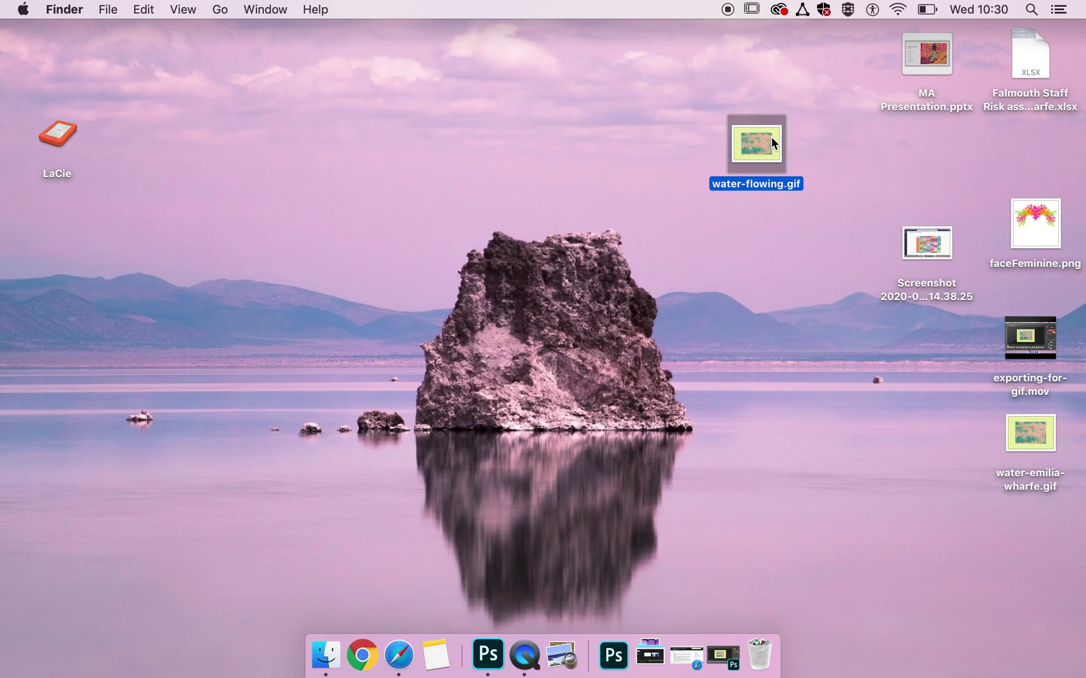
pyautogui.press('space')
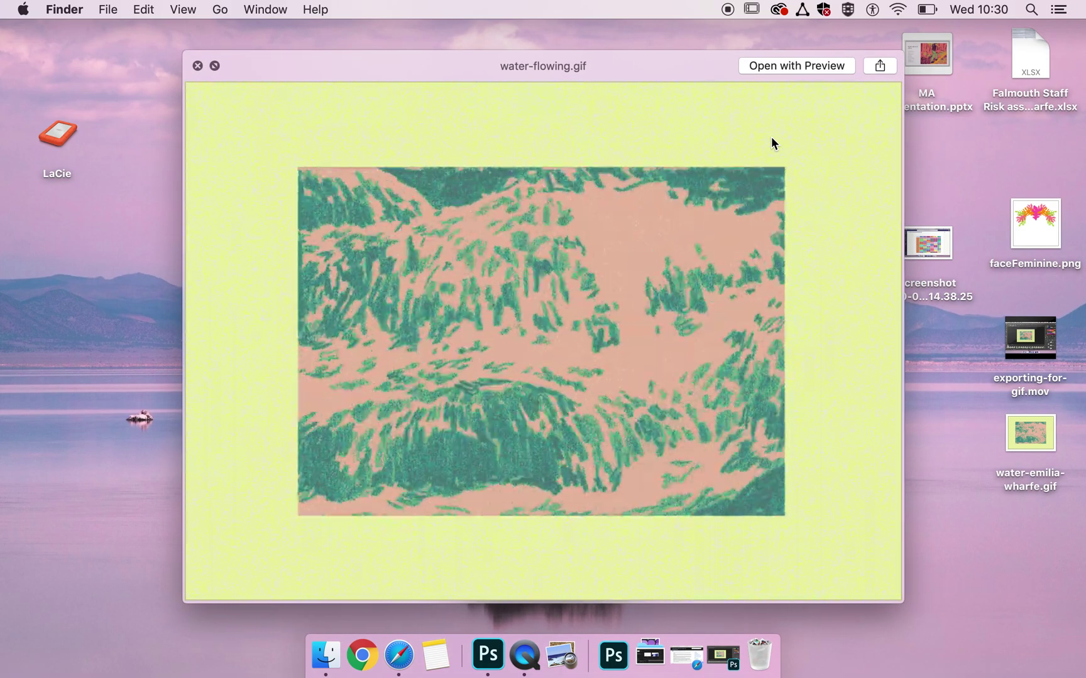
pyautogui.press('space')
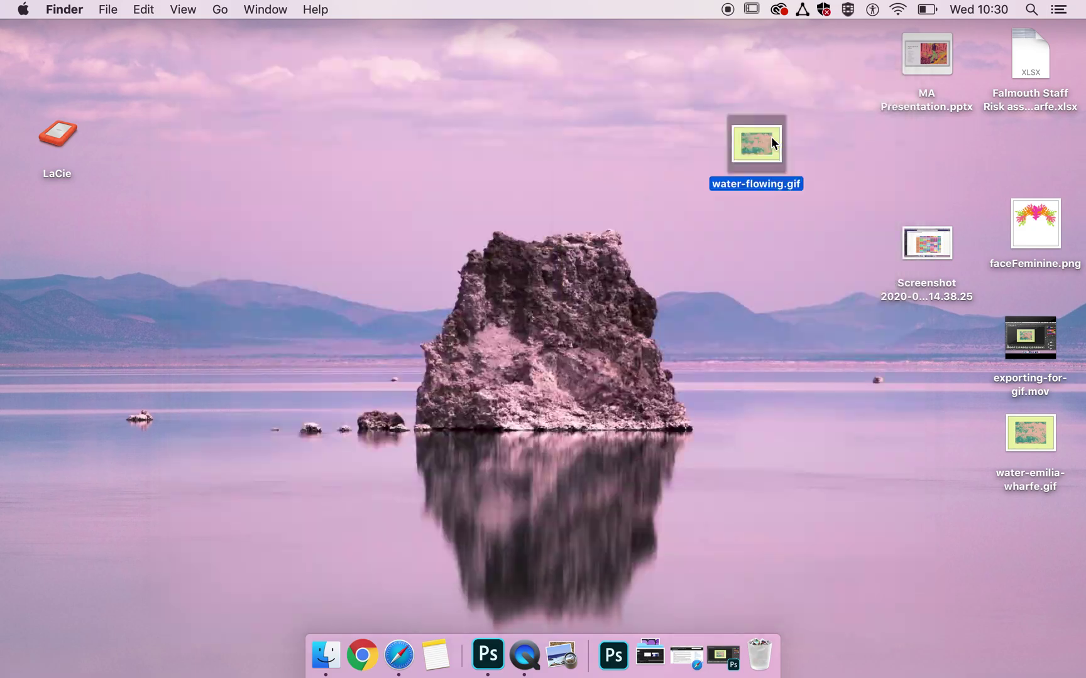